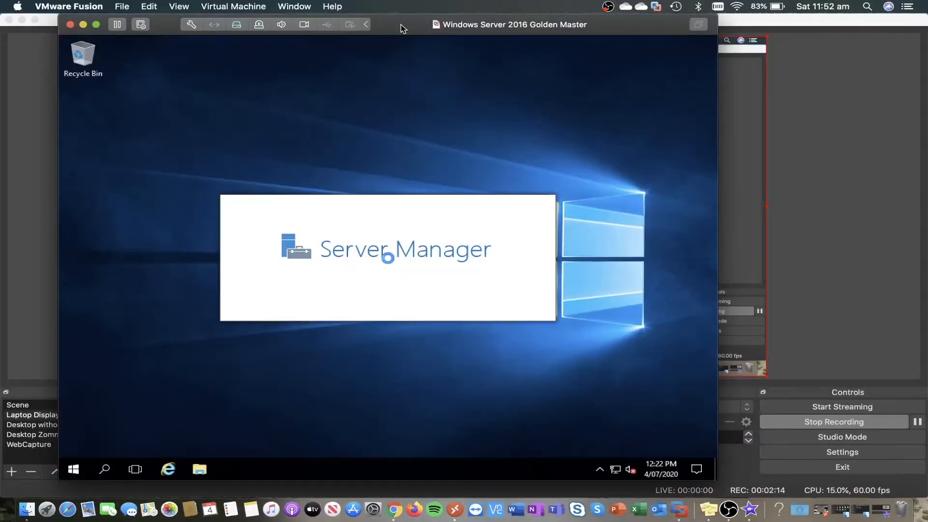
# - Connect the VMware Tools disc to the VM and launch its installer from the DVD drive
pyautogui.moveTo(401, 24); pyautogui.dragTo(441, 27)
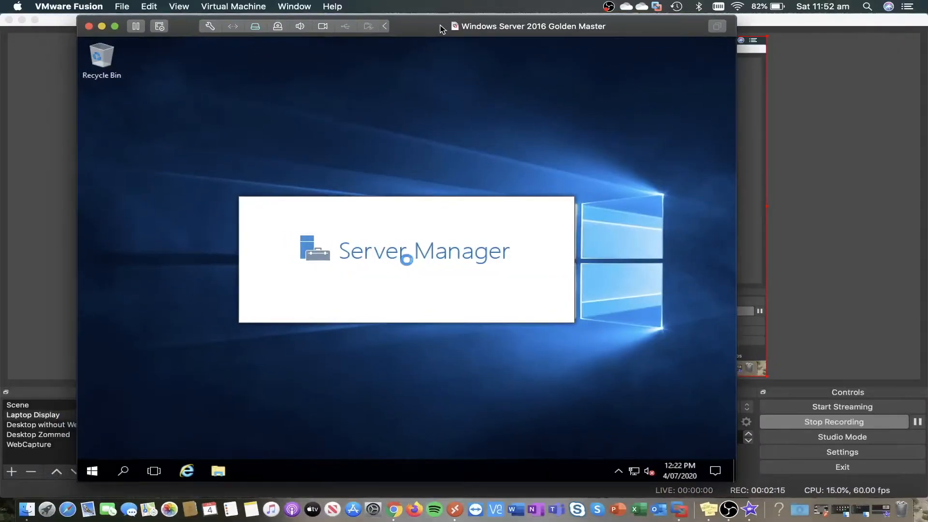
pyautogui.click(230, 4)
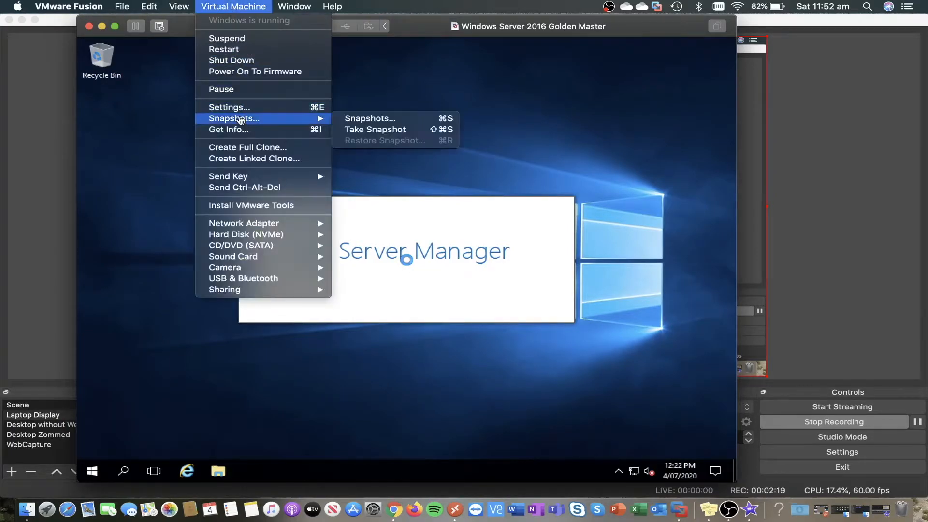
pyautogui.click(239, 207)
pyautogui.click(510, 109)
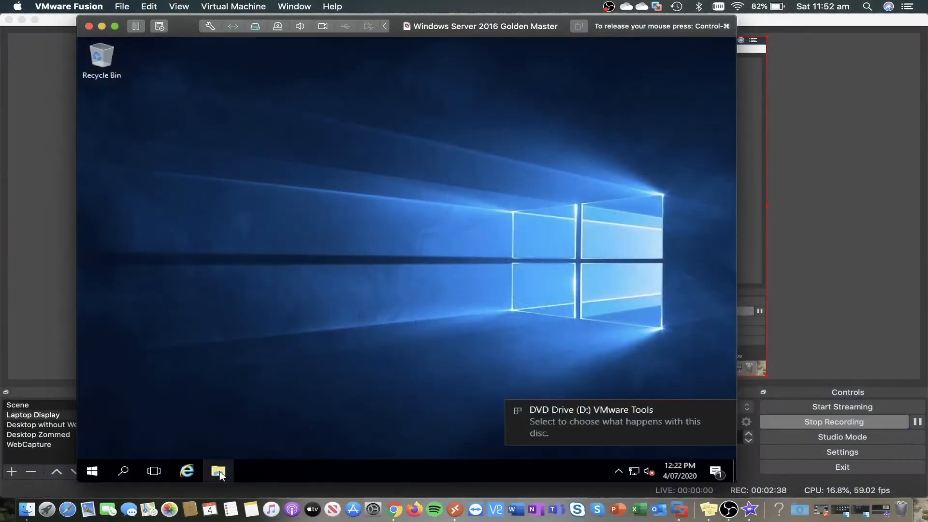
pyautogui.click(219, 472)
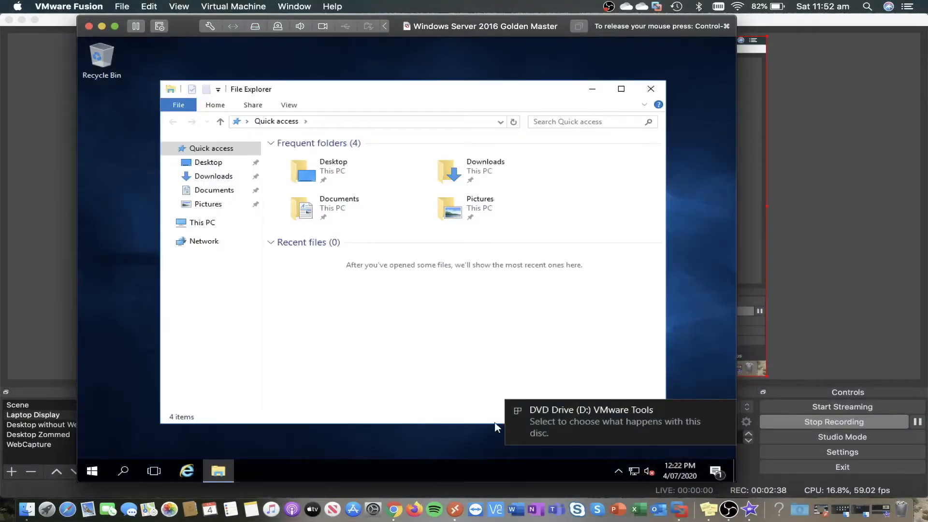
pyautogui.click(187, 223)
pyautogui.doubleClick(454, 280)
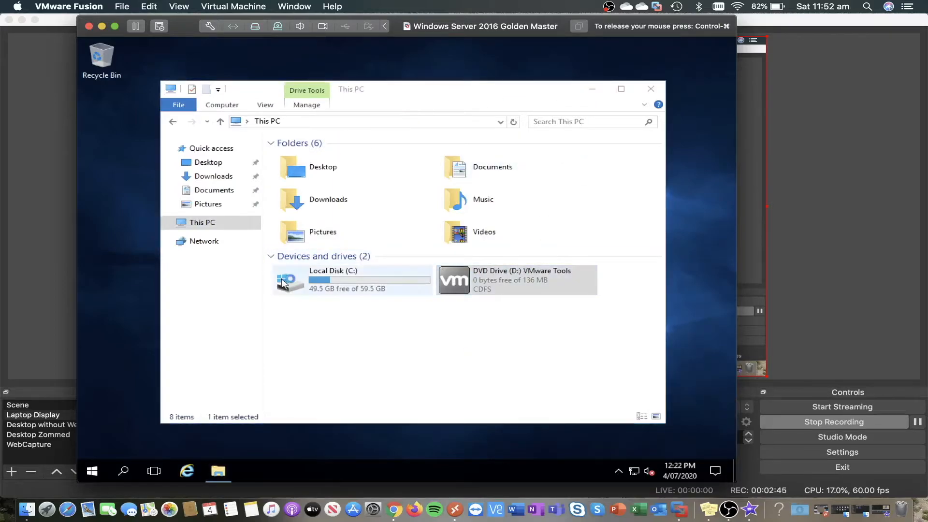
# - Open Server Manager from Start and go to the Local Server properties page
pyautogui.click(92, 471)
pyautogui.click(330, 160)
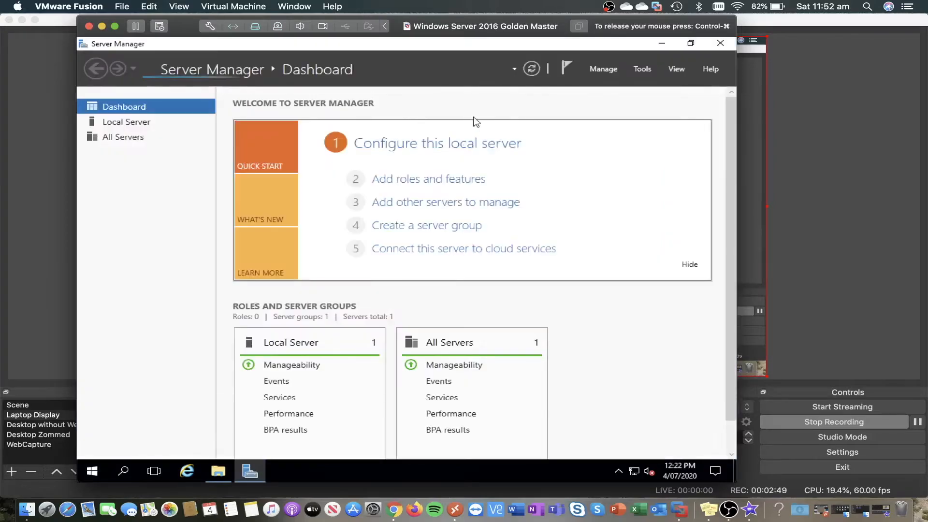
pyautogui.click(425, 149)
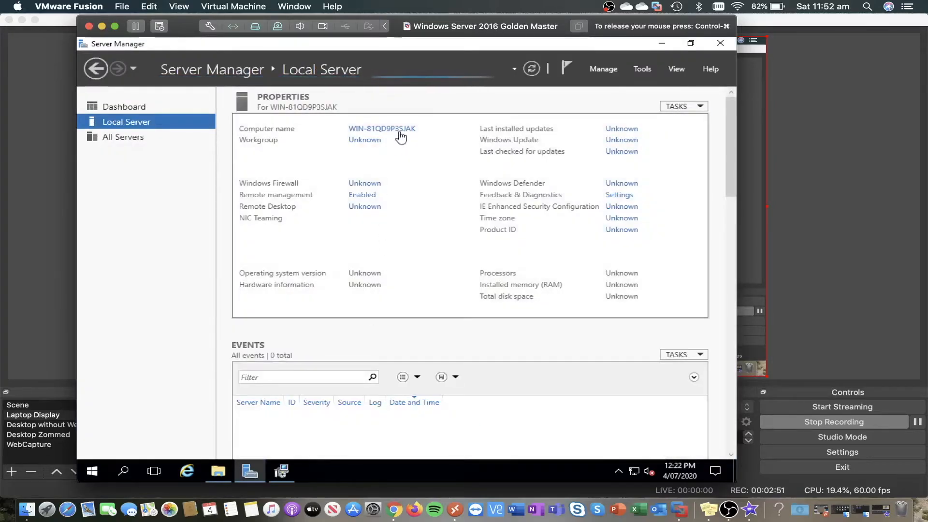
# - Allow Remote Desktop connections without requiring Network Level Authentication
pyautogui.click(365, 205)
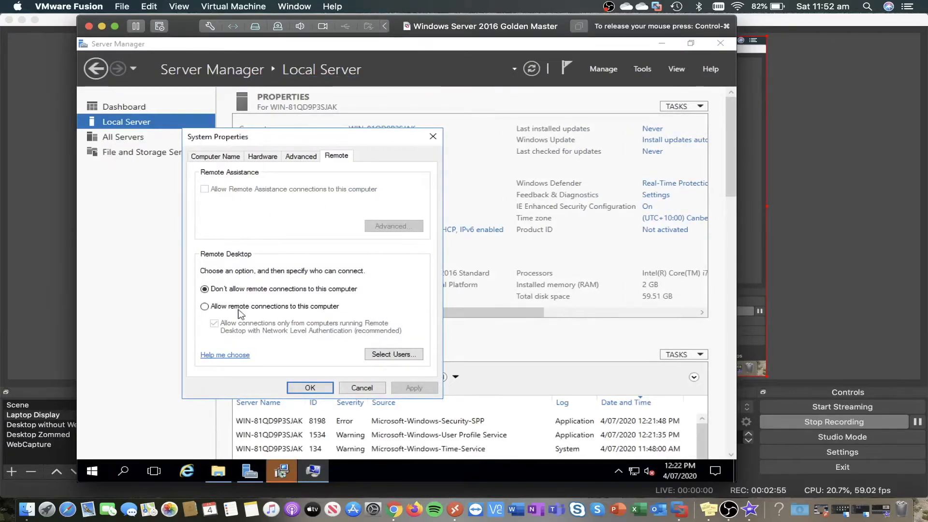
pyautogui.click(205, 306)
pyautogui.click(316, 264)
pyautogui.click(261, 323)
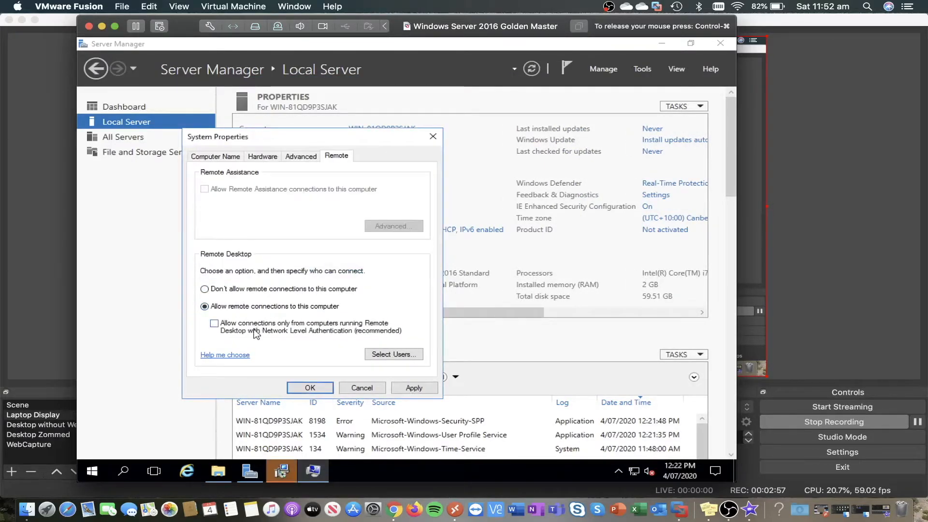
pyautogui.click(289, 387)
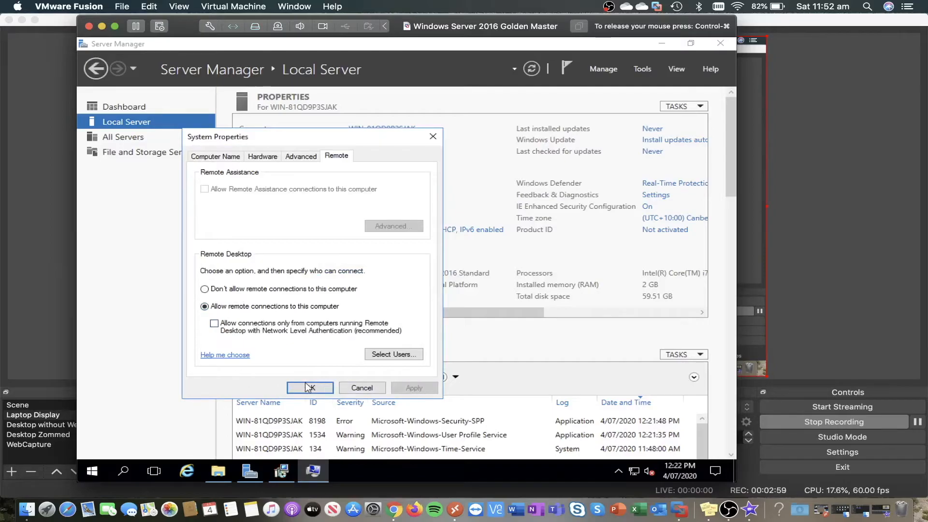
# - Turn IE Enhanced Security Configuration off for administrators
pyautogui.click(647, 206)
pyautogui.click(323, 238)
pyautogui.click(445, 364)
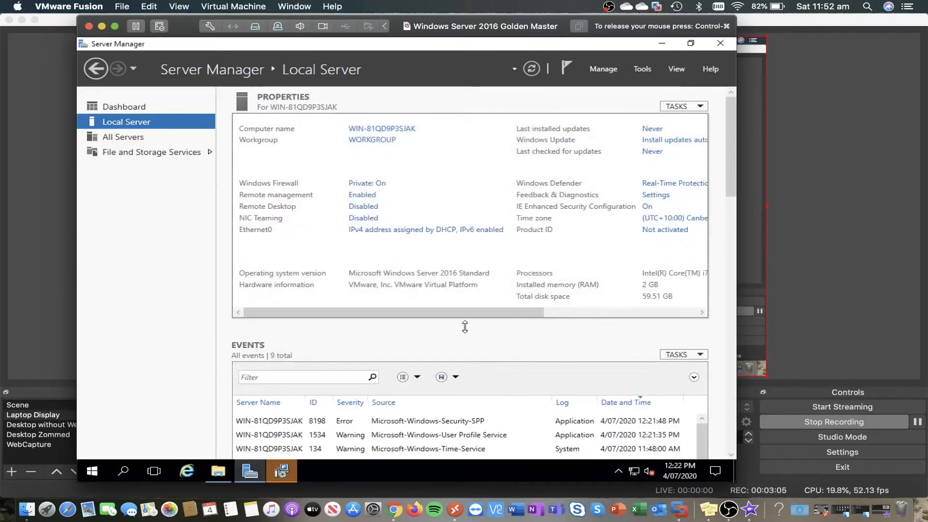
pyautogui.moveTo(408, 314); pyautogui.dragTo(536, 315)
# - Change the time zone to (UTC+09:30) Adelaide
pyautogui.click(551, 221)
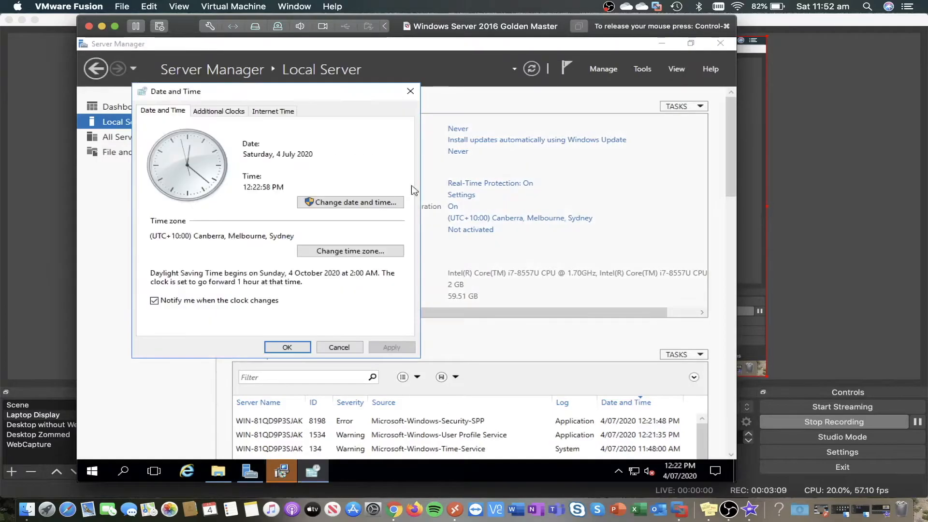
pyautogui.click(272, 113)
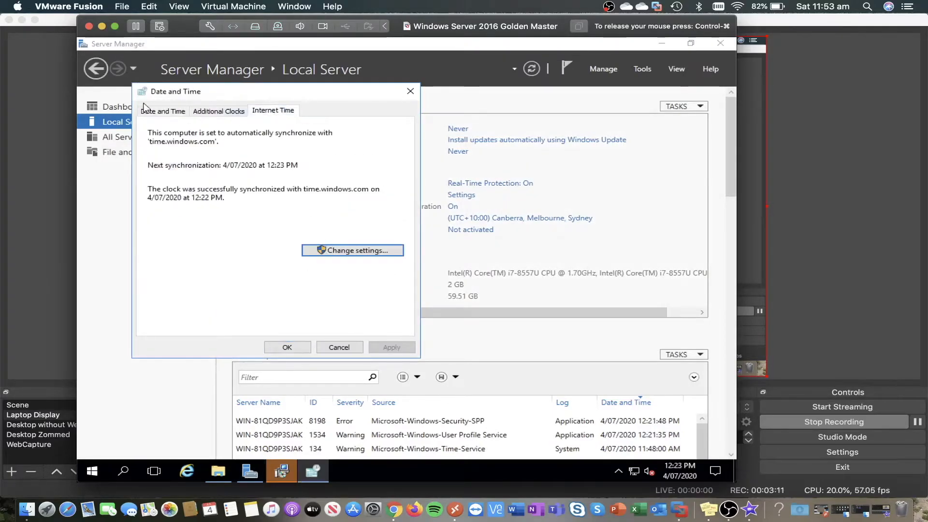
pyautogui.click(165, 111)
pyautogui.click(333, 250)
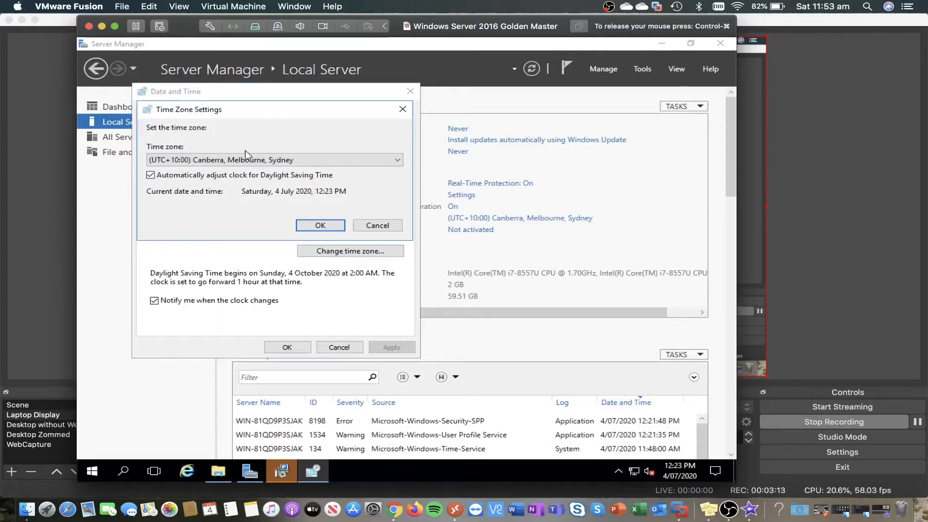
pyautogui.click(233, 160)
pyautogui.click(212, 233)
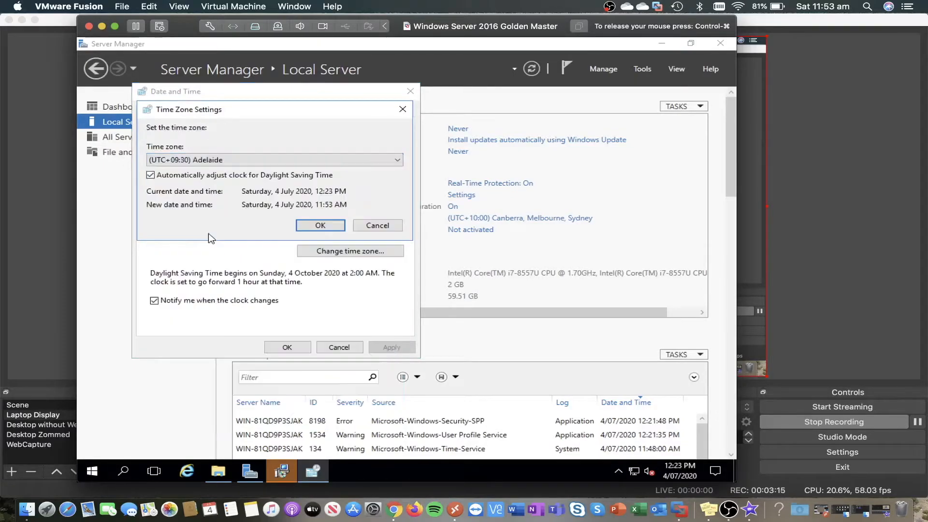
pyautogui.click(321, 226)
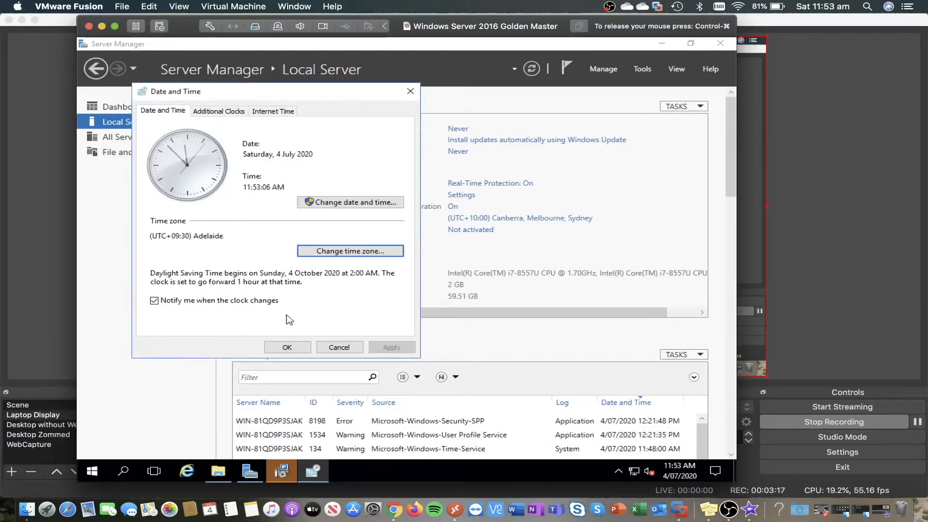
# - Sync the clock with time.windows.com and close the Date and Time settings
pyautogui.click(266, 112)
pyautogui.click(314, 250)
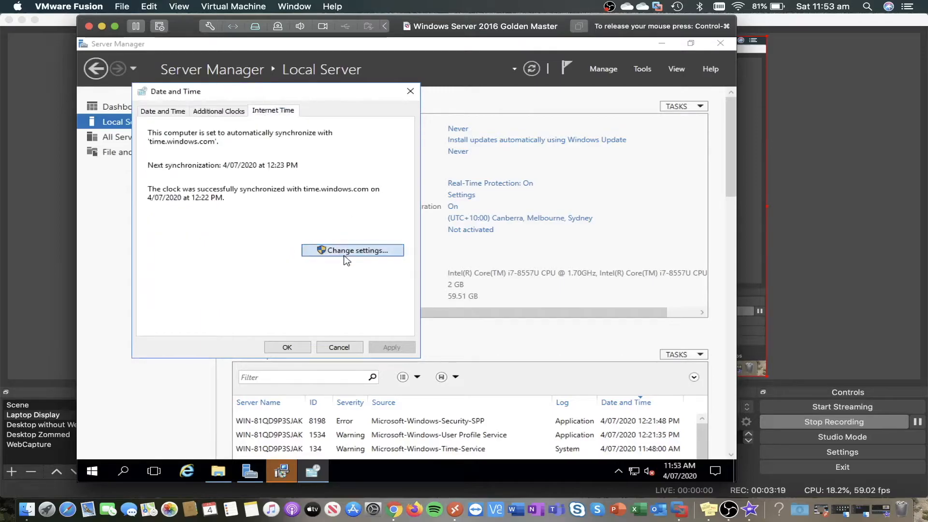
pyautogui.click(391, 160)
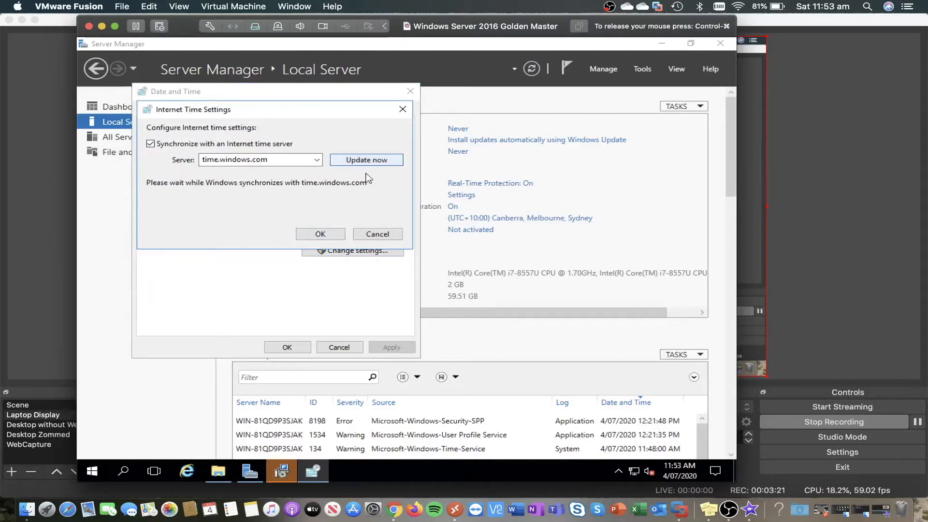
pyautogui.click(321, 234)
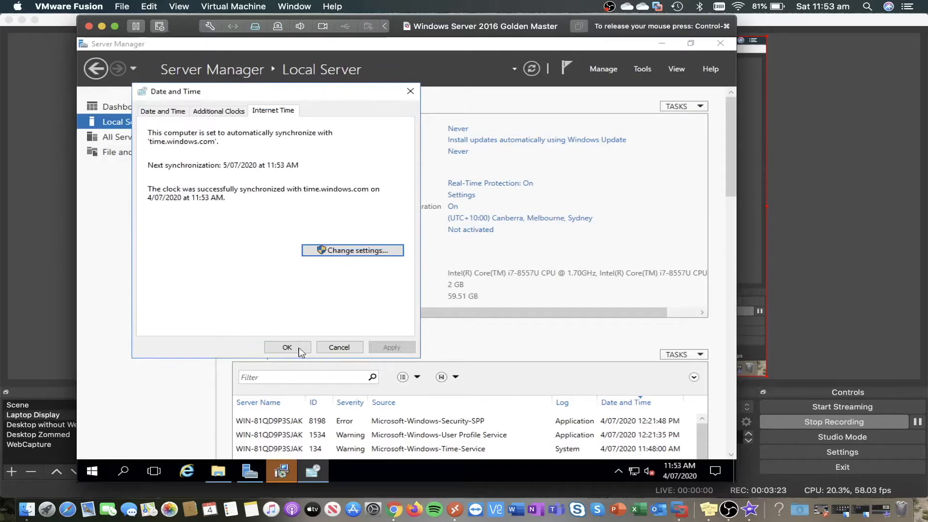
pyautogui.click(287, 347)
pyautogui.click(280, 471)
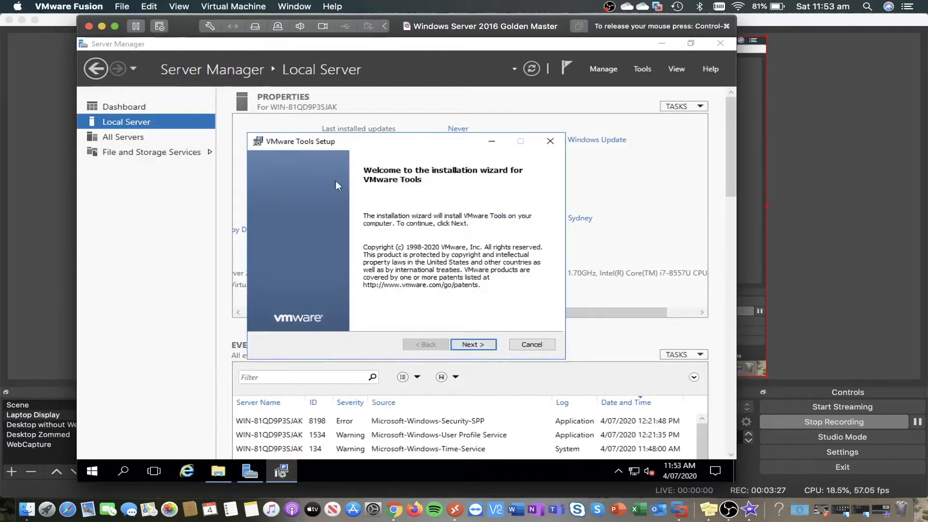
# - Run the VMware Tools wizard past the welcome page and install with the Complete setup type
pyautogui.click(473, 345)
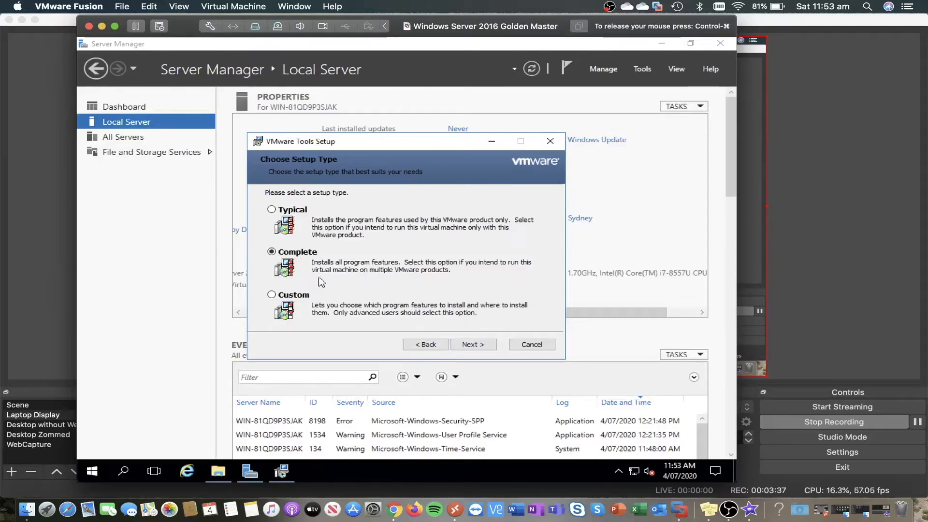
pyautogui.click(472, 344)
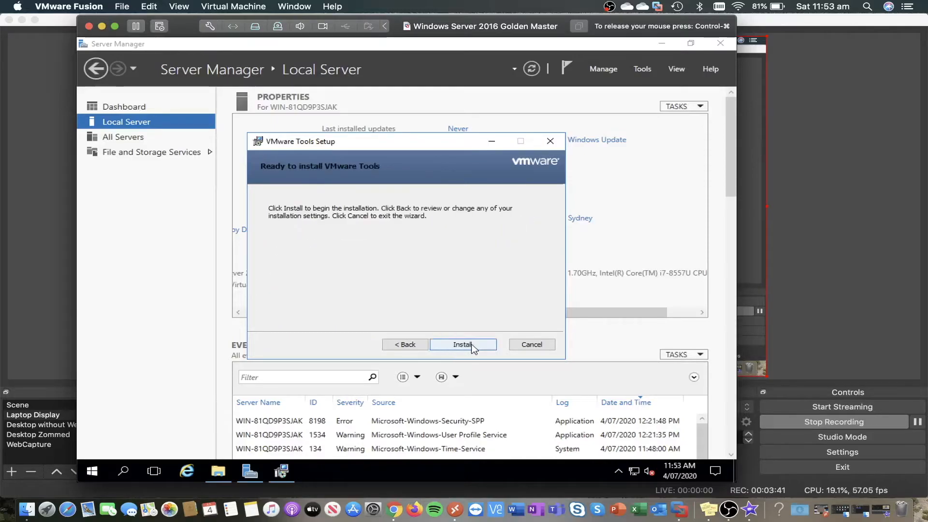
pyautogui.click(472, 344)
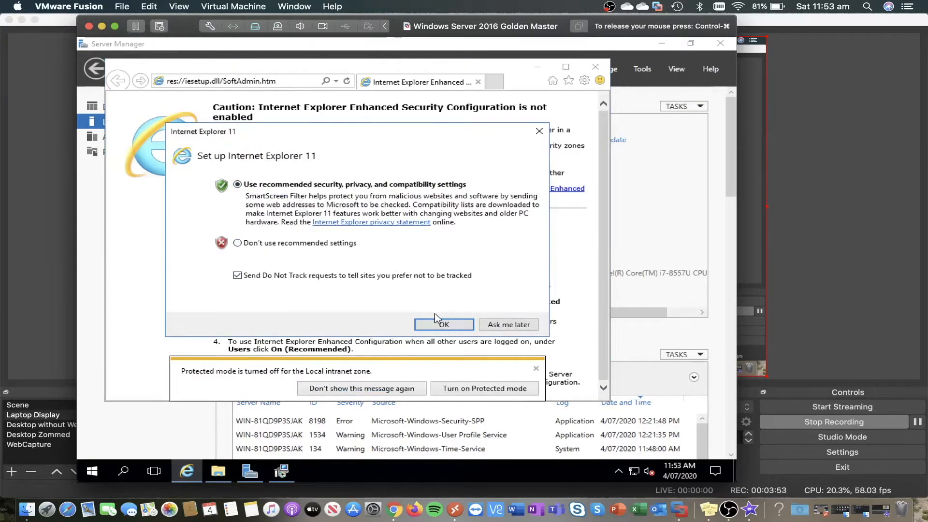
# - Accept IE's recommended settings, search Bing for 'Chrome' and open Google's Chrome download page
pyautogui.click(439, 325)
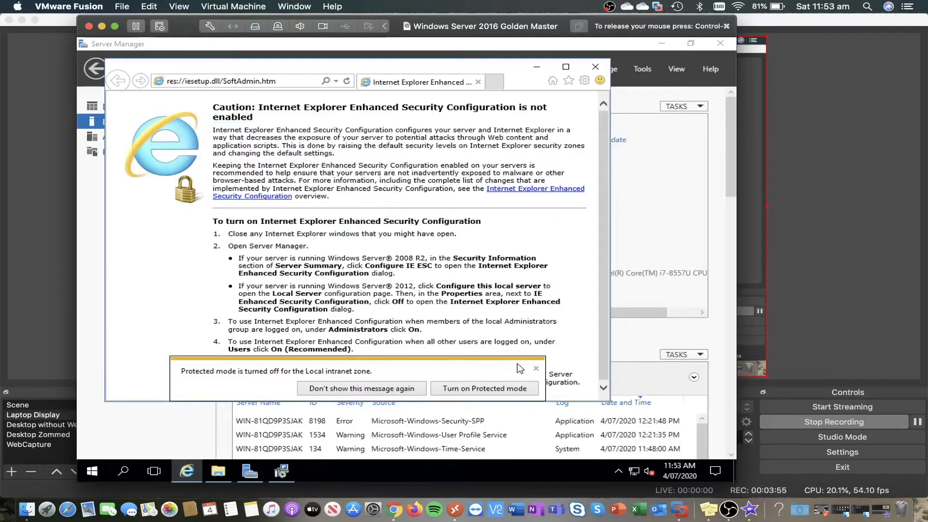
pyautogui.click(285, 82)
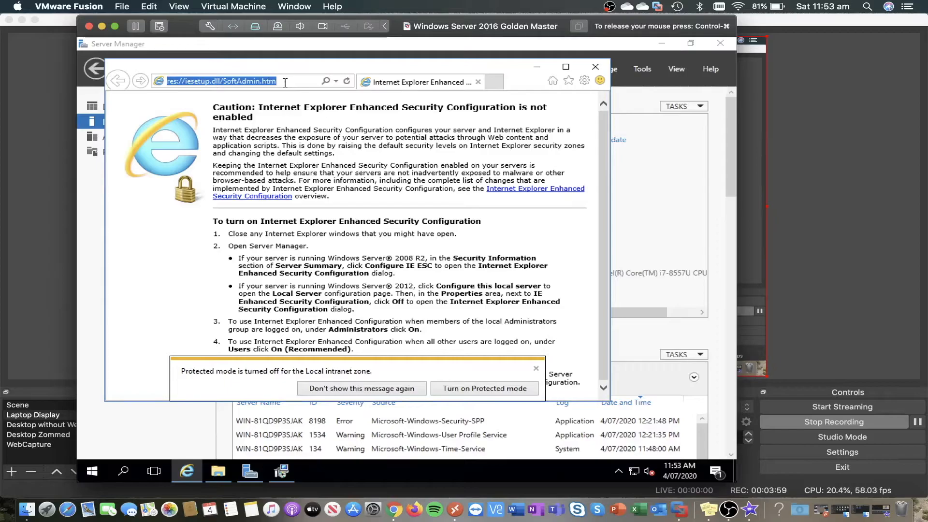
pyautogui.write('Chrome')
pyautogui.press('Return')
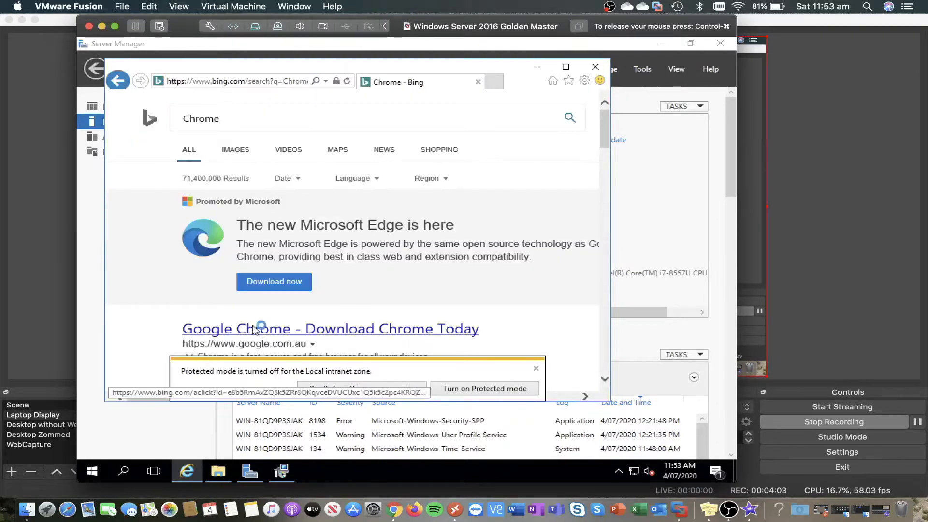
pyautogui.scroll(-1, 253, 329)
pyautogui.click(327, 290)
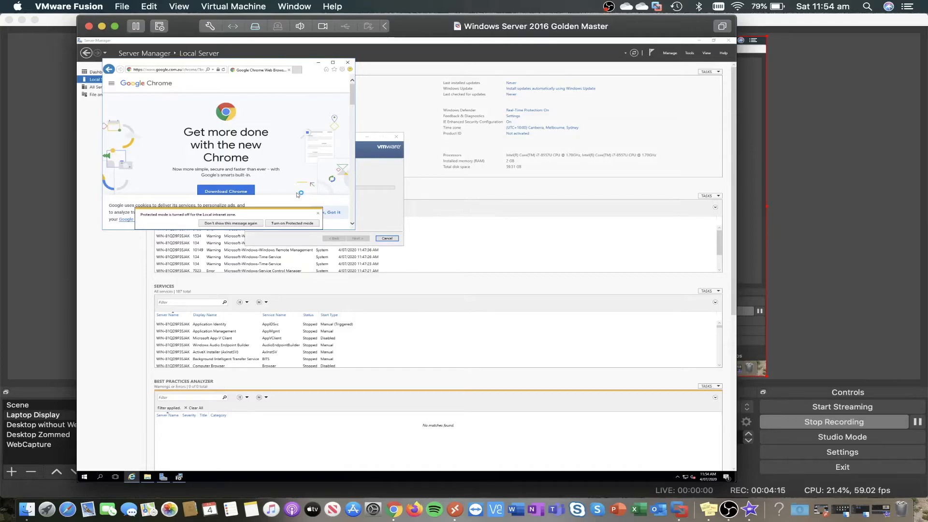
pyautogui.click(218, 6)
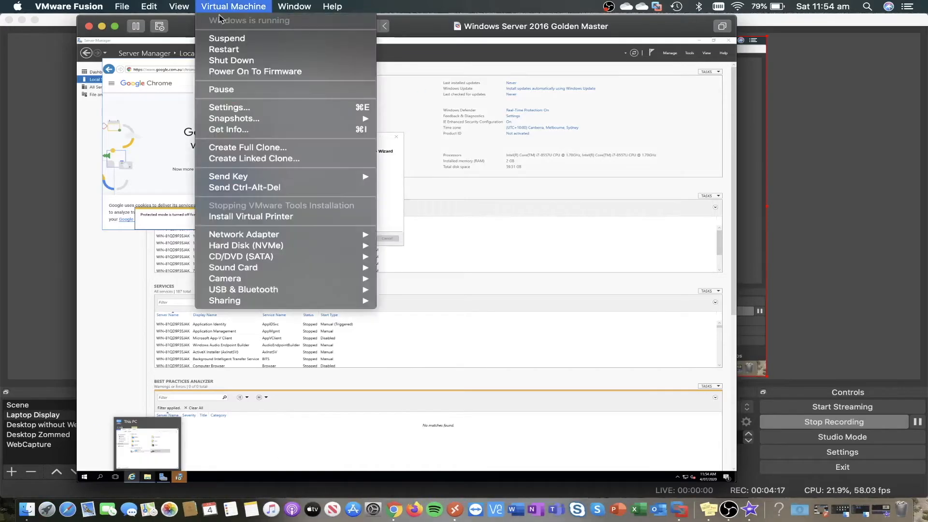
# - Turn off 'Use full resolution for Retina display' in the VM's display settings and start the Chrome download
pyautogui.click(240, 108)
pyautogui.click(626, 94)
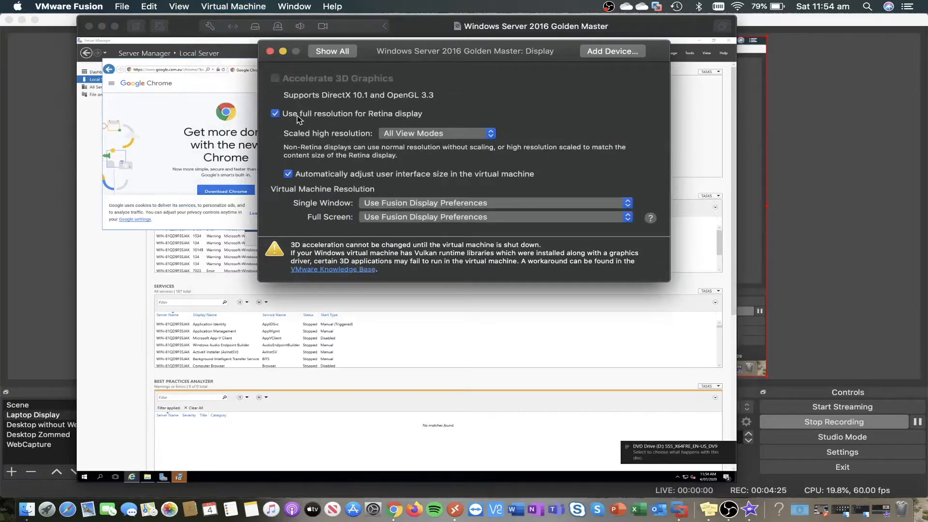
pyautogui.click(297, 114)
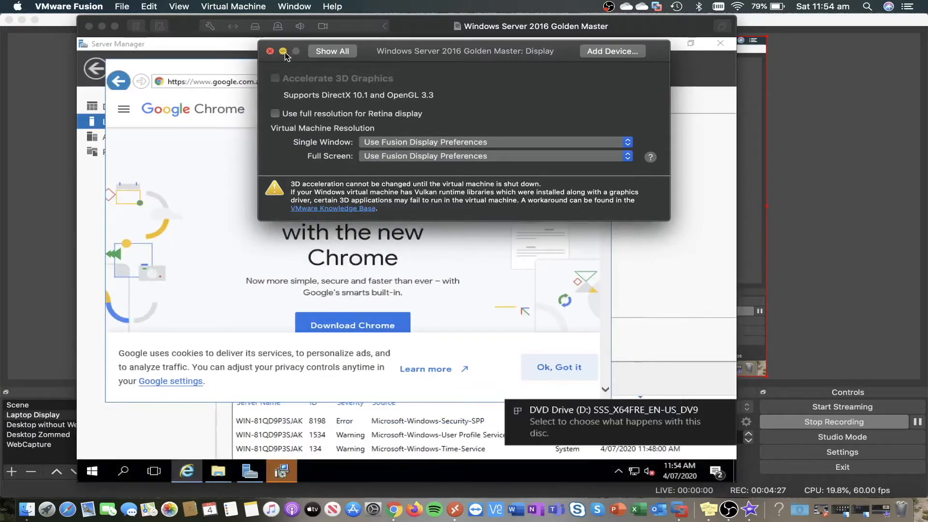
pyautogui.click(283, 51)
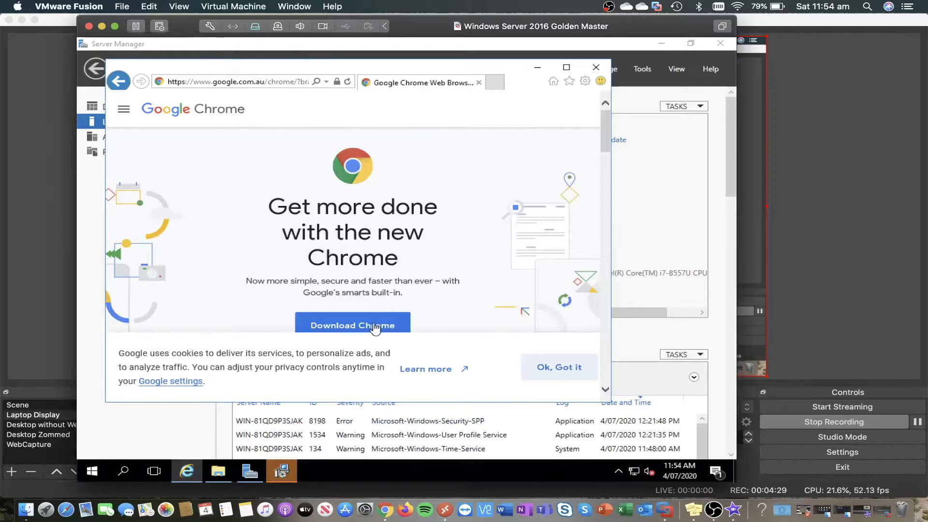
pyautogui.click(382, 320)
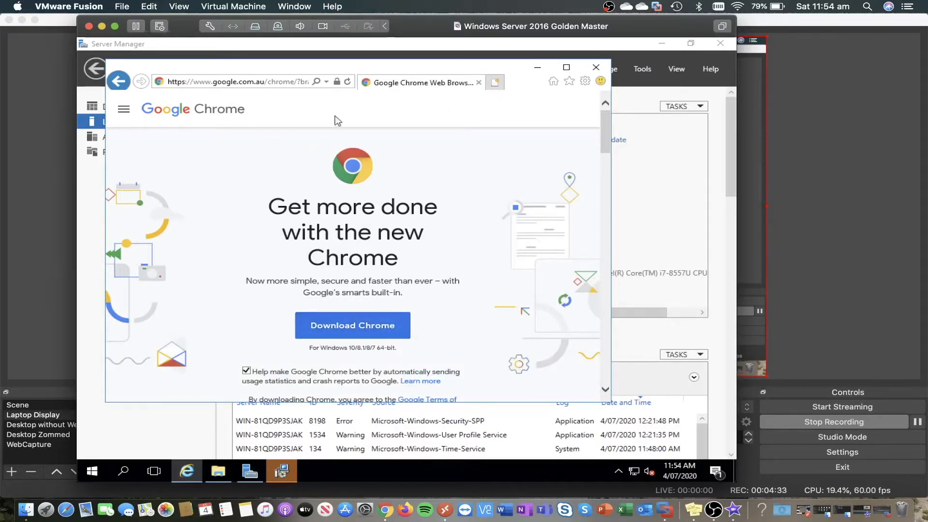
# - In a new tab, search Bing for 'firefox' and open Mozilla's Firefox download page
pyautogui.click(251, 81)
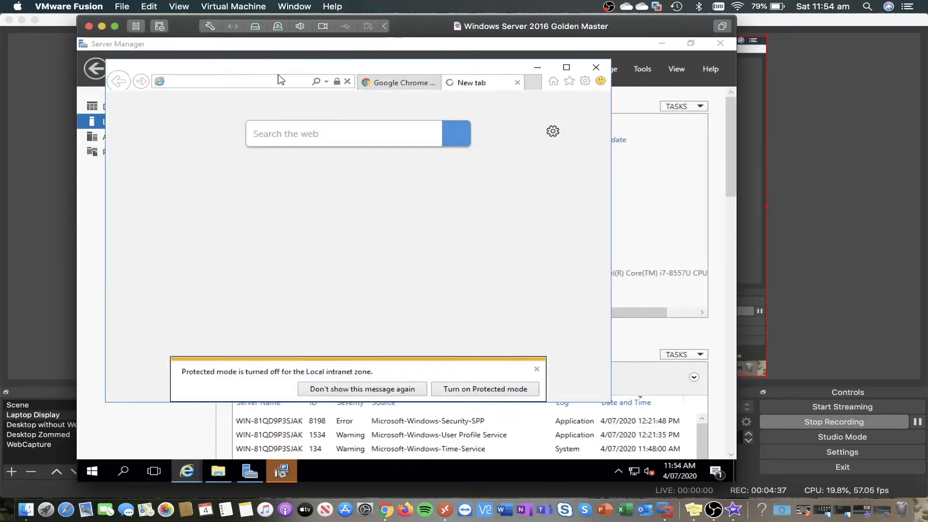
pyautogui.write('Fire')
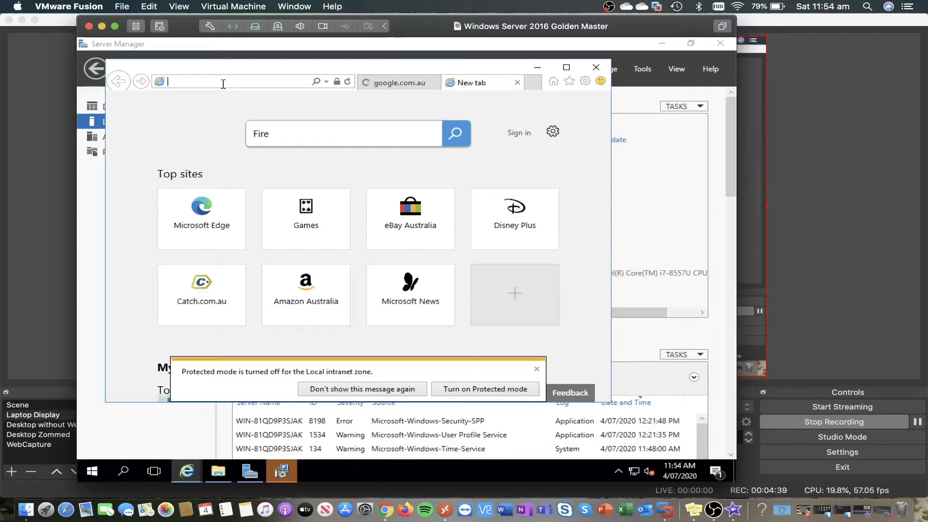
pyautogui.write('fire')
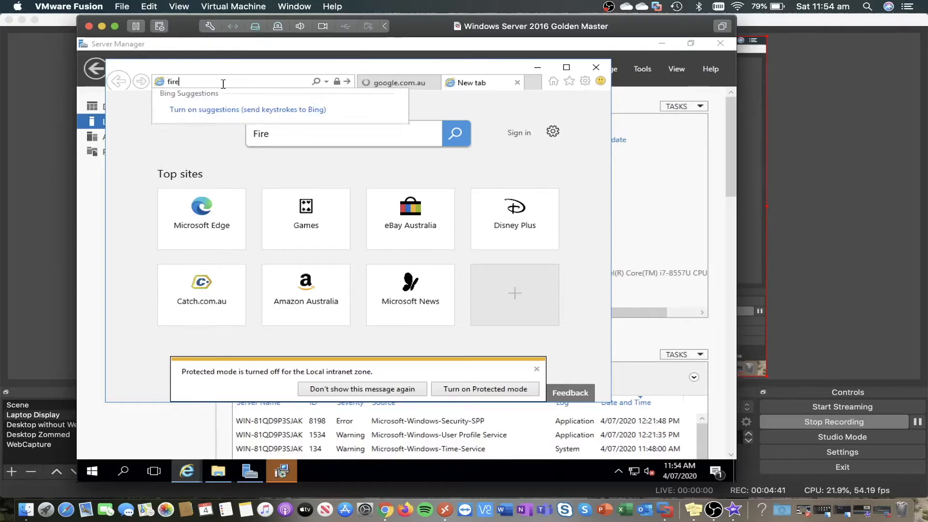
pyautogui.write('f')
pyautogui.write('ooo')
pyautogui.press('Return')
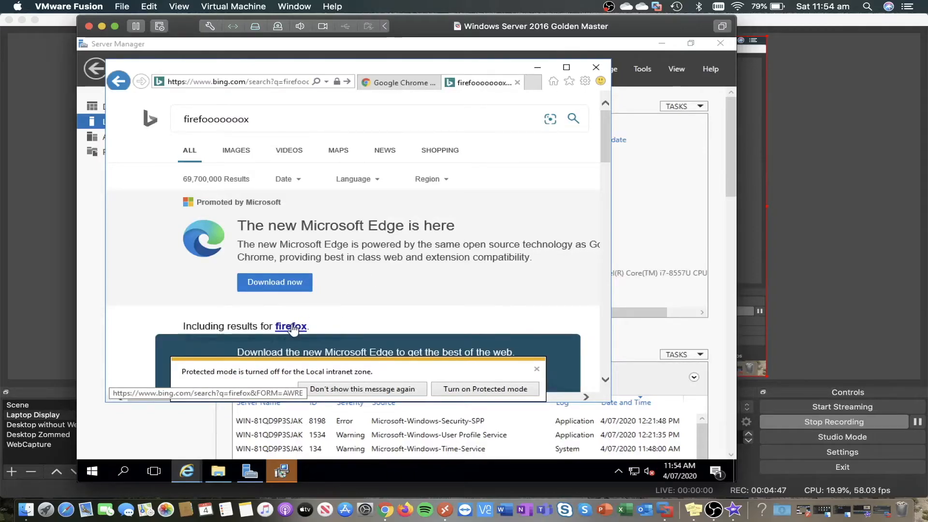
pyautogui.click(291, 326)
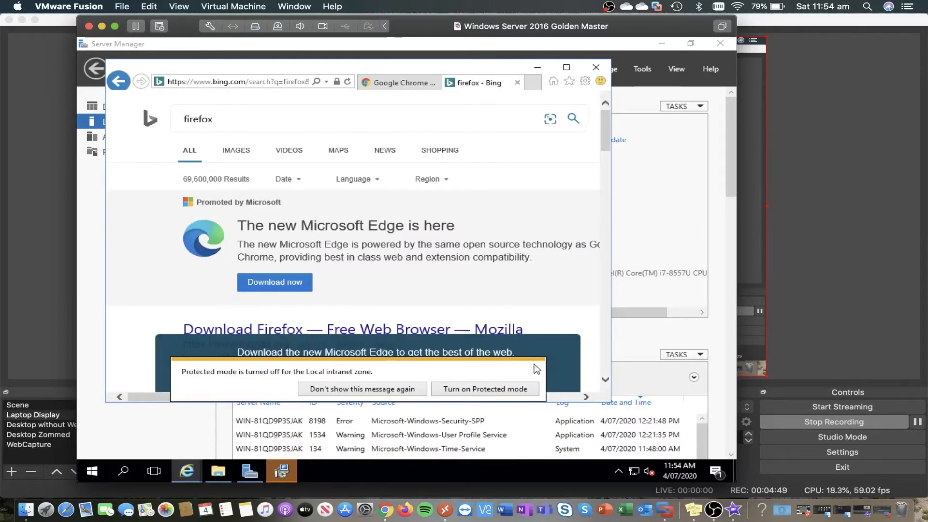
pyautogui.scroll(-2, 313, 252)
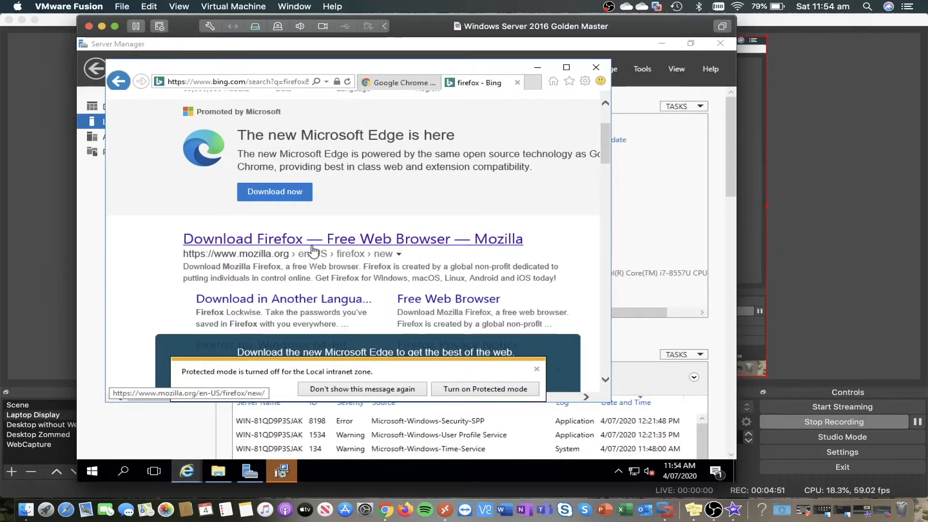
pyautogui.click(312, 249)
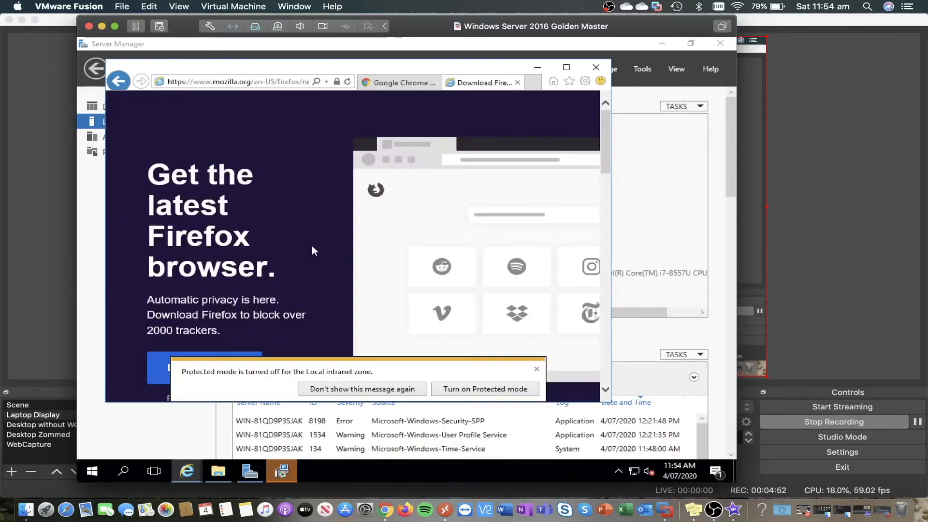
# - Download the Firefox installer, dismissing the protected mode notices
pyautogui.click(537, 371)
pyautogui.moveTo(604, 144); pyautogui.dragTo(602, 171)
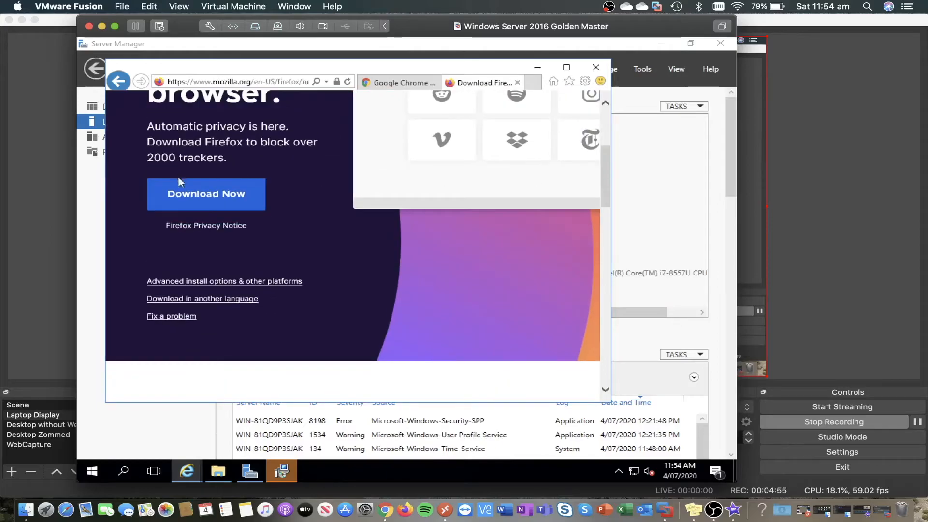
pyautogui.click(191, 193)
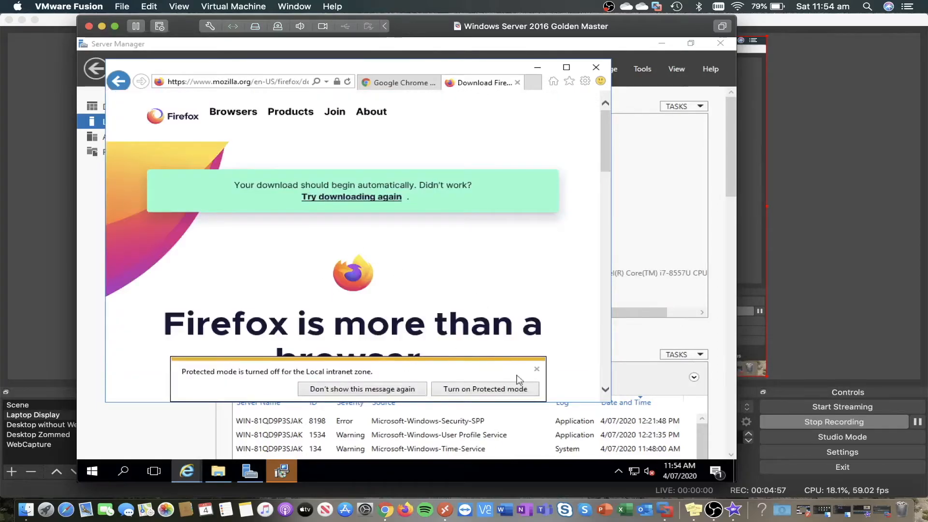
pyautogui.click(536, 370)
pyautogui.scroll(-1, 499, 232)
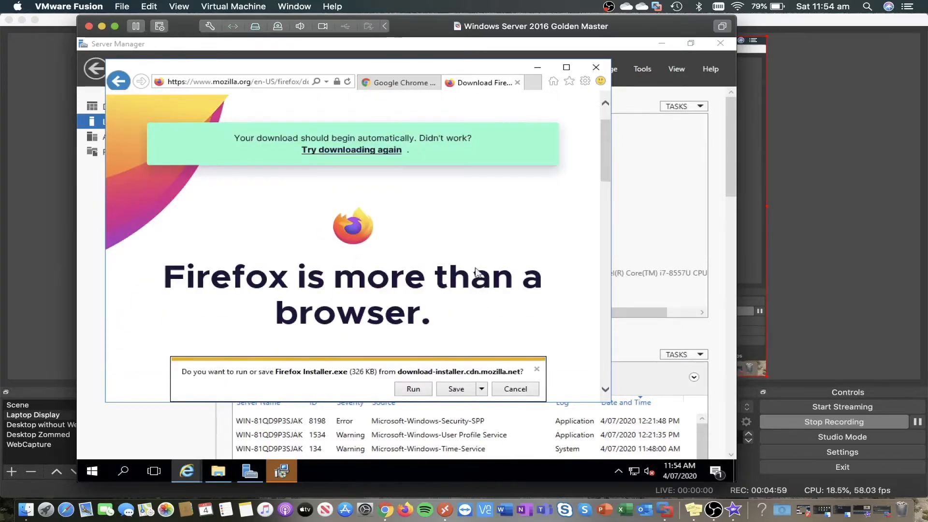
pyautogui.click(282, 470)
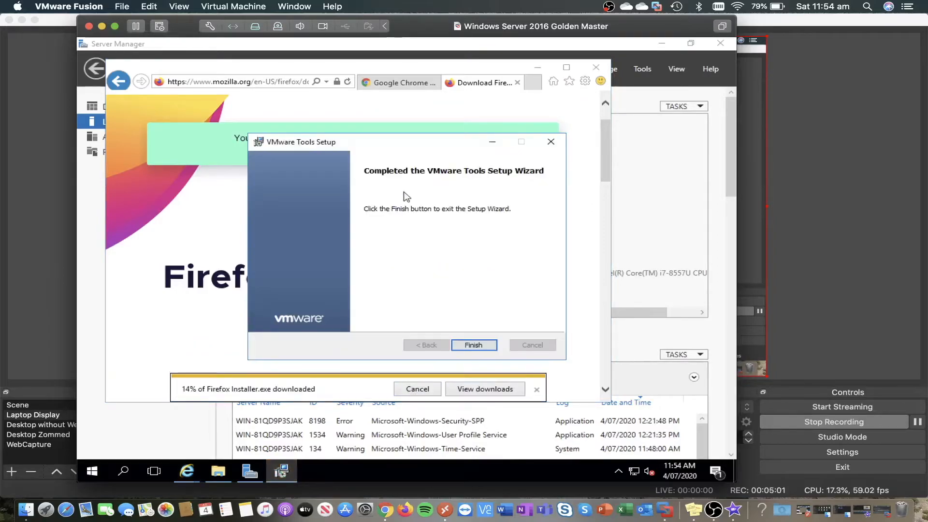
# - Finish VMware Tools setup without restarting, then run the downloaded ChromeSetup.exe
pyautogui.click(473, 344)
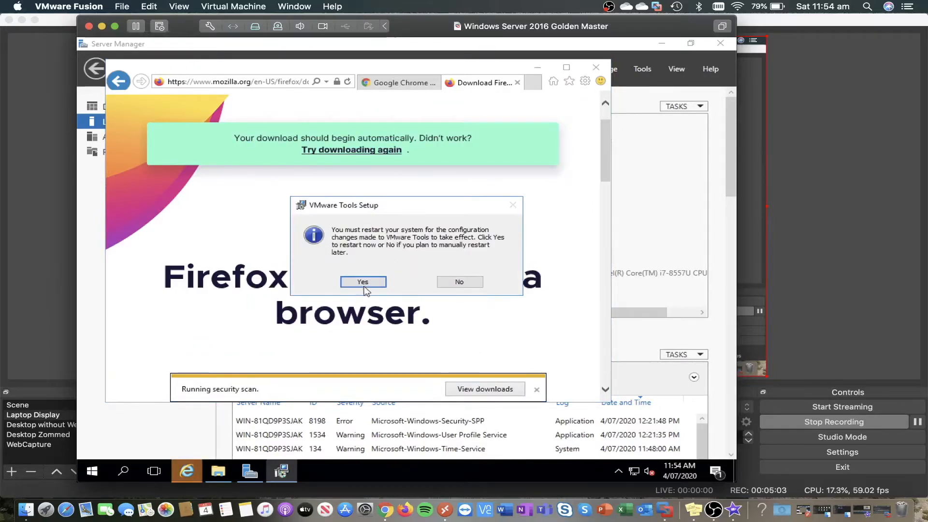
pyautogui.click(459, 282)
pyautogui.click(383, 81)
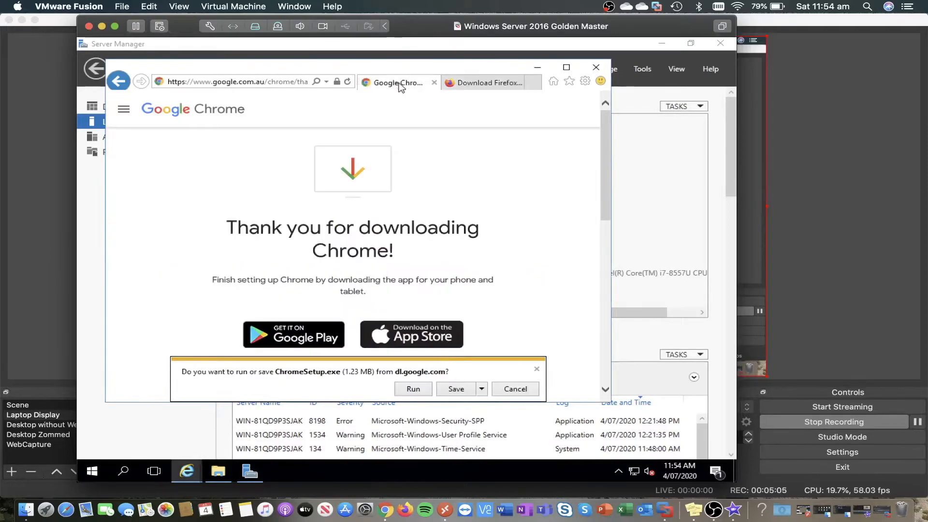
pyautogui.click(400, 389)
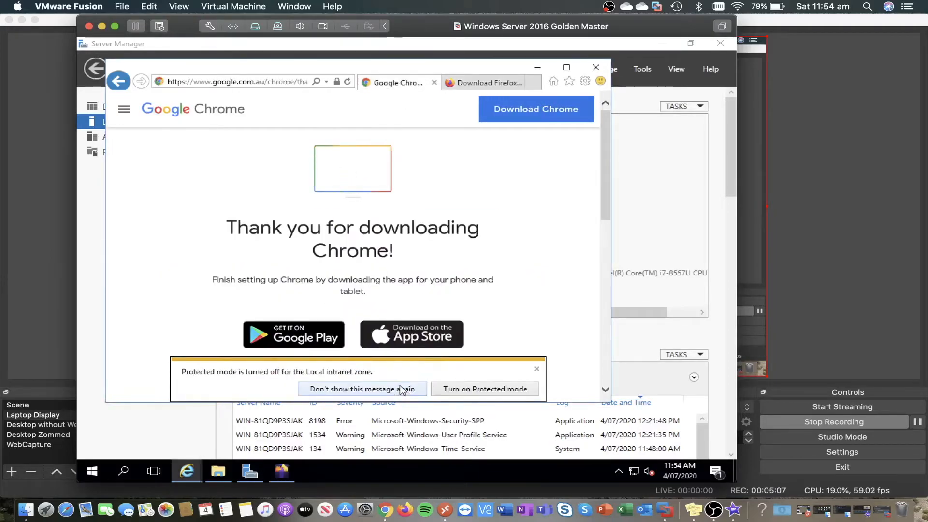
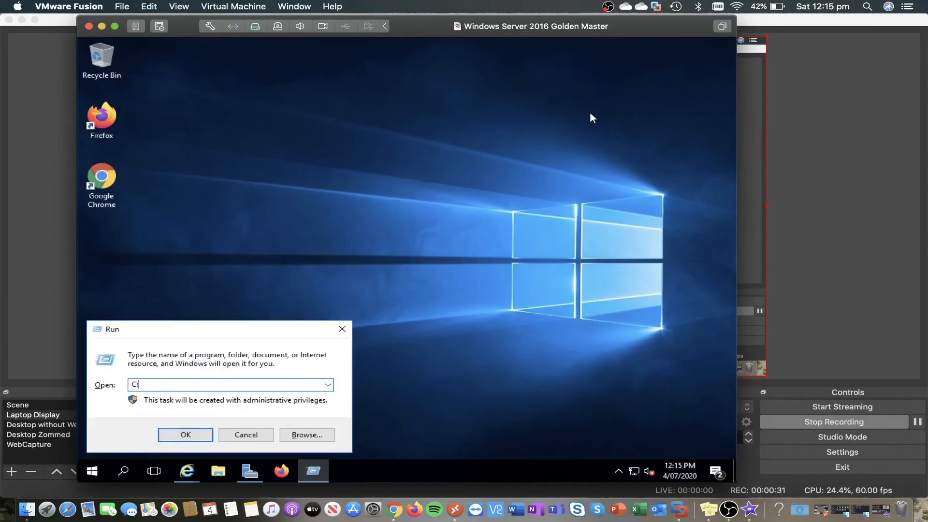
# - Open the C:\Windows\System32\Sysprep folder via Run and launch sysprep.exe
pyautogui.write('\\wi')
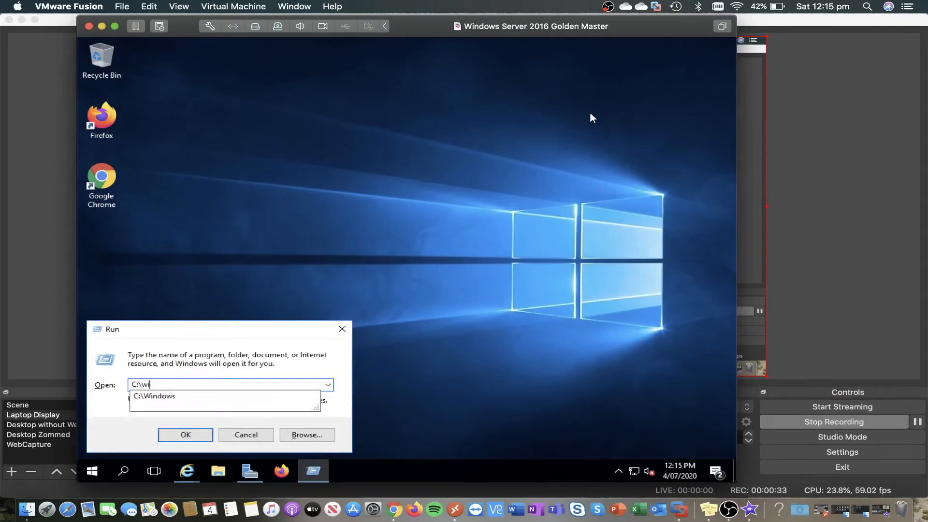
pyautogui.write('ndows\\System')
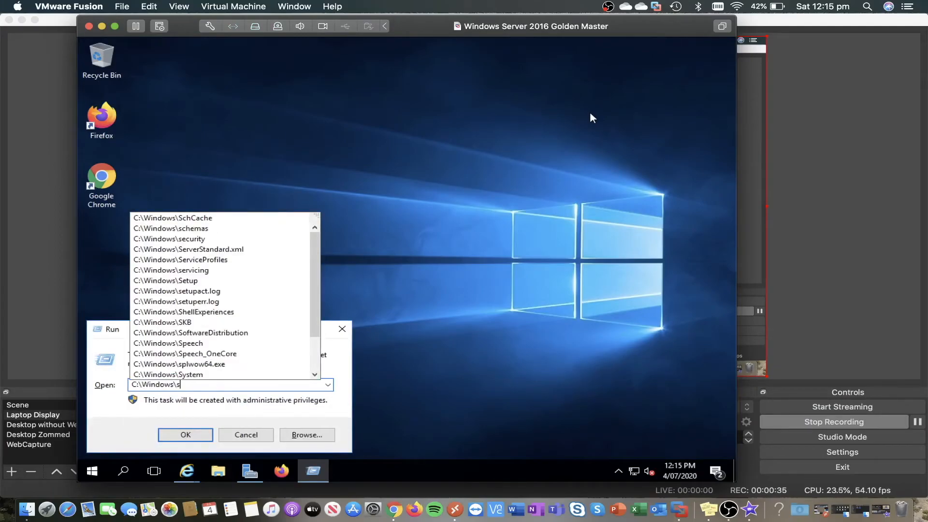
pyautogui.press('Down')
pyautogui.press('Down')
pyautogui.write('\\systep')
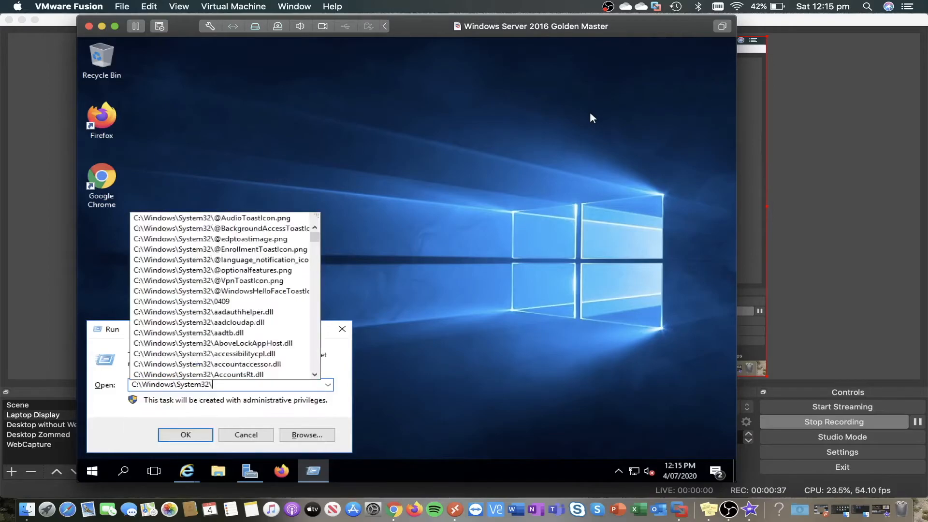
pyautogui.press('BackSpace')
pyautogui.press('BackSpace')
pyautogui.press('BackSpace')
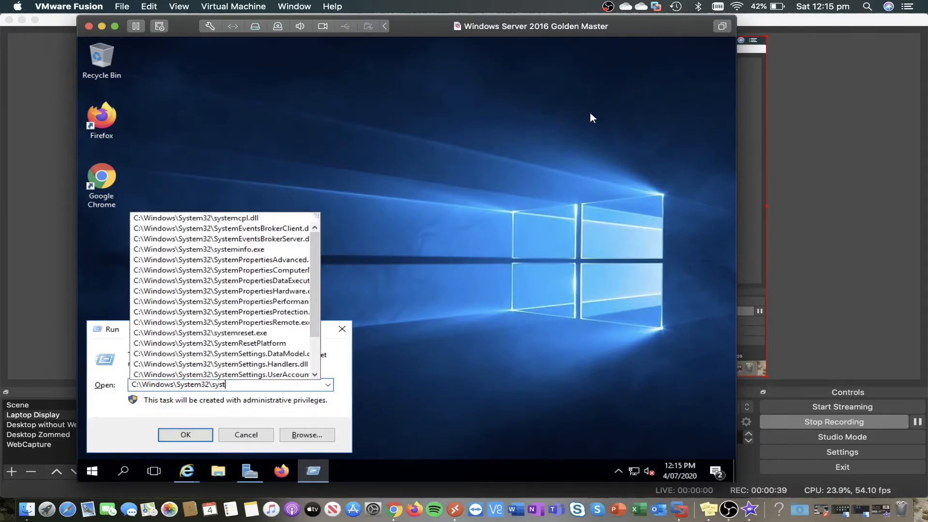
pyautogui.write('pte')
pyautogui.press('BackSpace')
pyautogui.press('BackSpace')
pyautogui.press('Down')
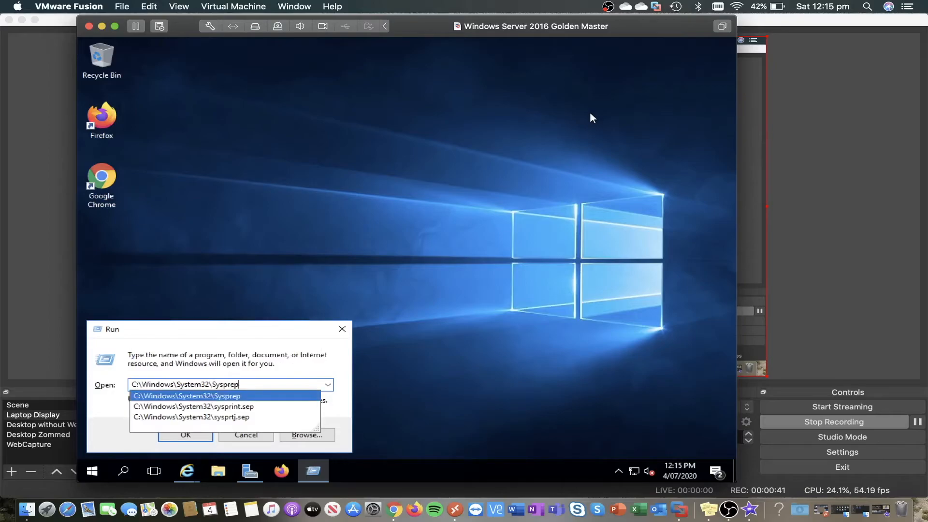
pyautogui.press('Return')
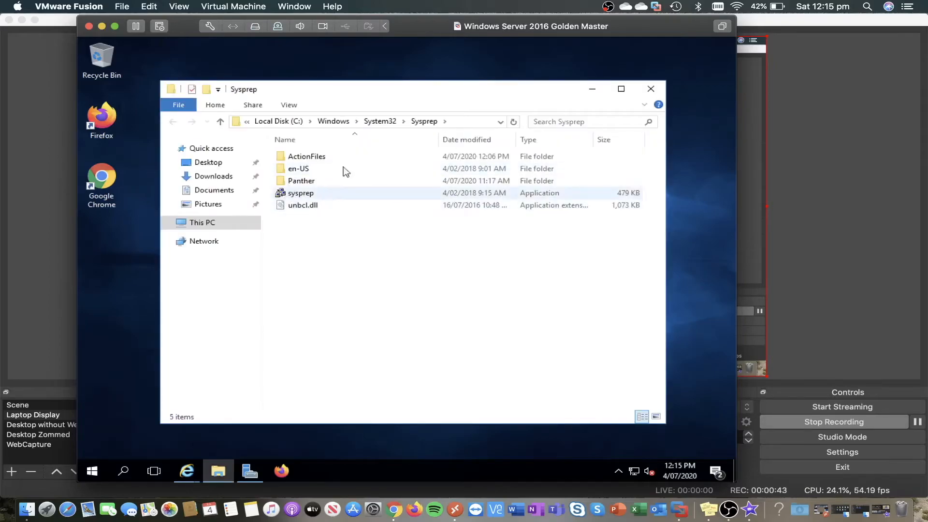
pyautogui.click(644, 105)
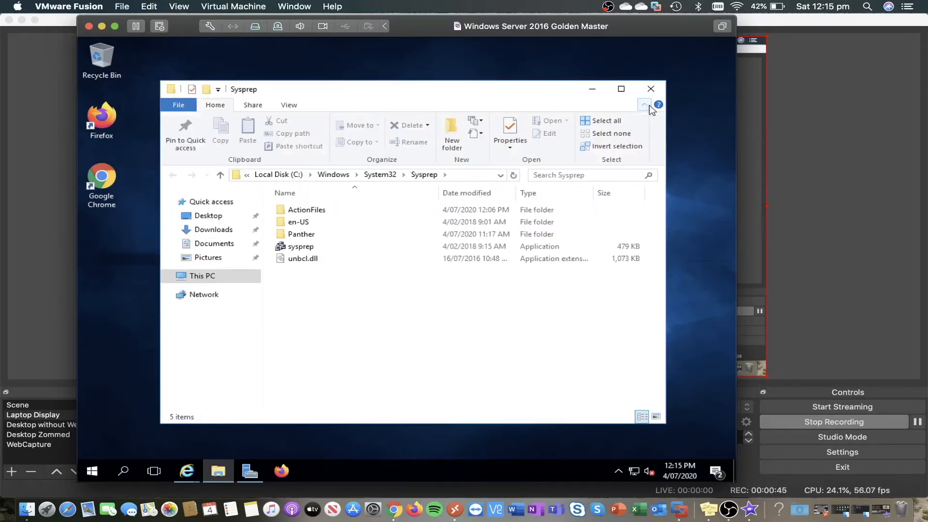
pyautogui.doubleClick(301, 245)
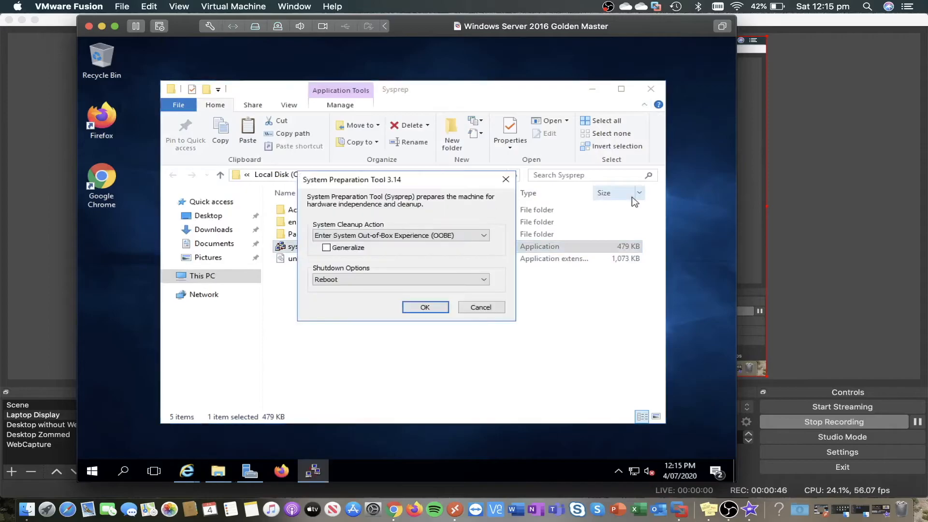
# - Run Sysprep with Enter System OOBE, Generalize checked, and Shutdown as the shutdown option
pyautogui.click(651, 90)
pyautogui.moveTo(353, 176); pyautogui.dragTo(376, 159)
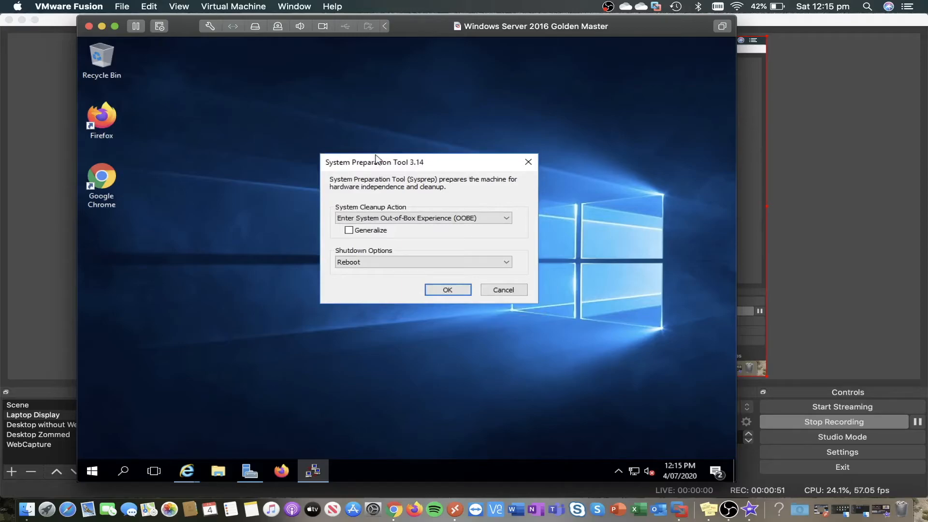
pyautogui.click(372, 218)
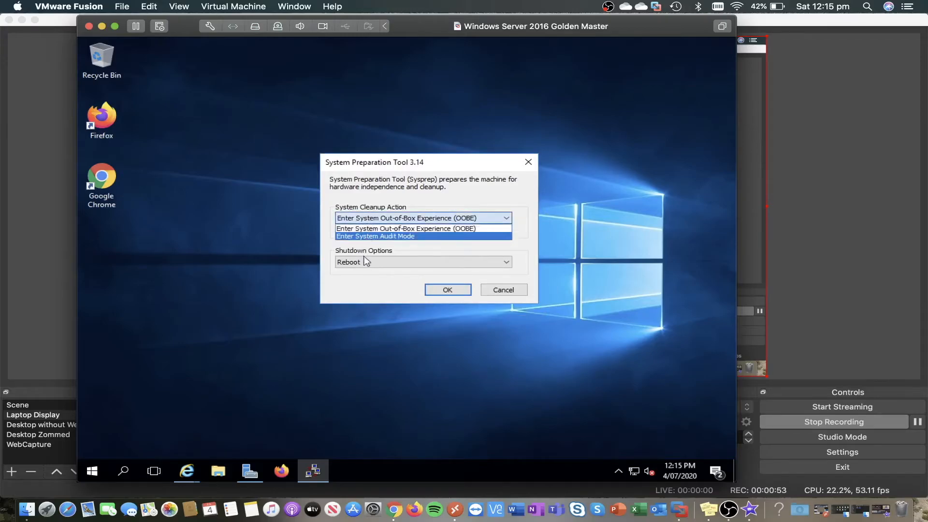
pyautogui.click(372, 228)
pyautogui.click(370, 231)
pyautogui.click(362, 263)
pyautogui.click(355, 288)
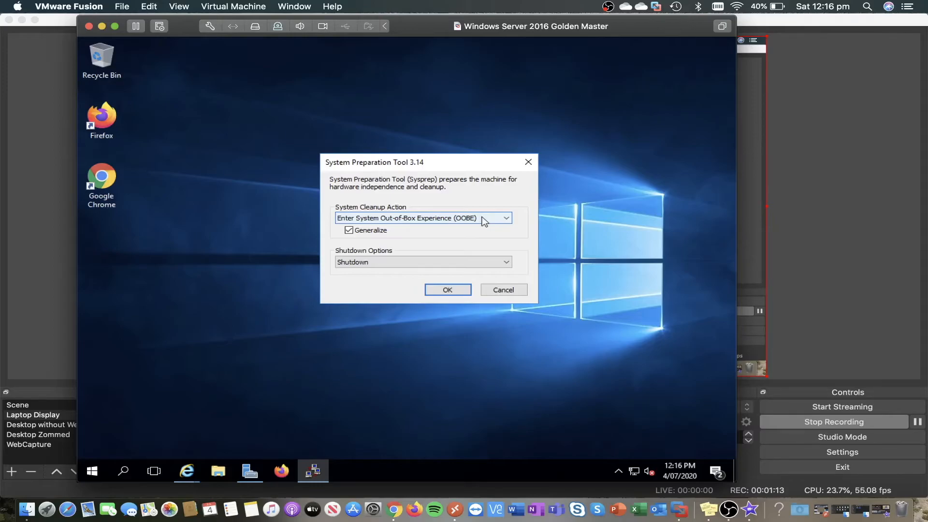
pyautogui.click(448, 290)
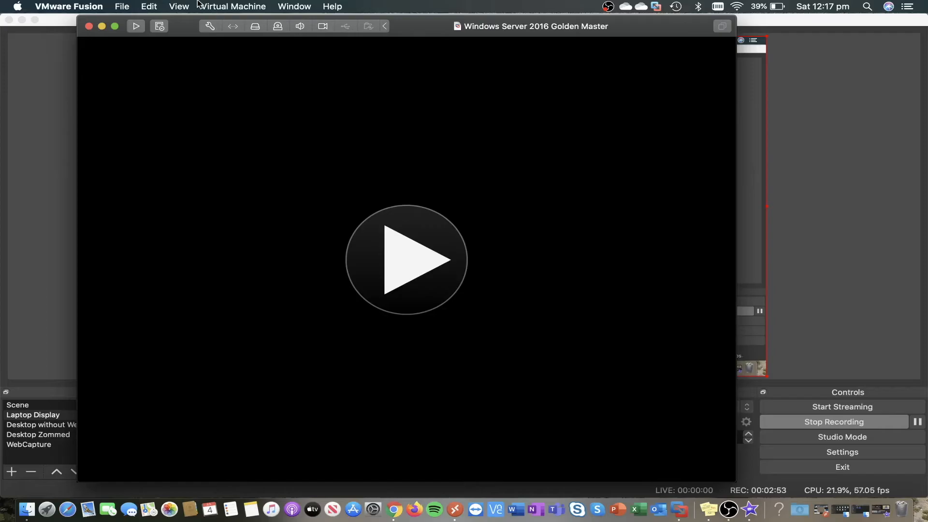
# - From the Golden Master's Snapshots manager, choose Create Linked Clone on Current State
pyautogui.click(231, 6)
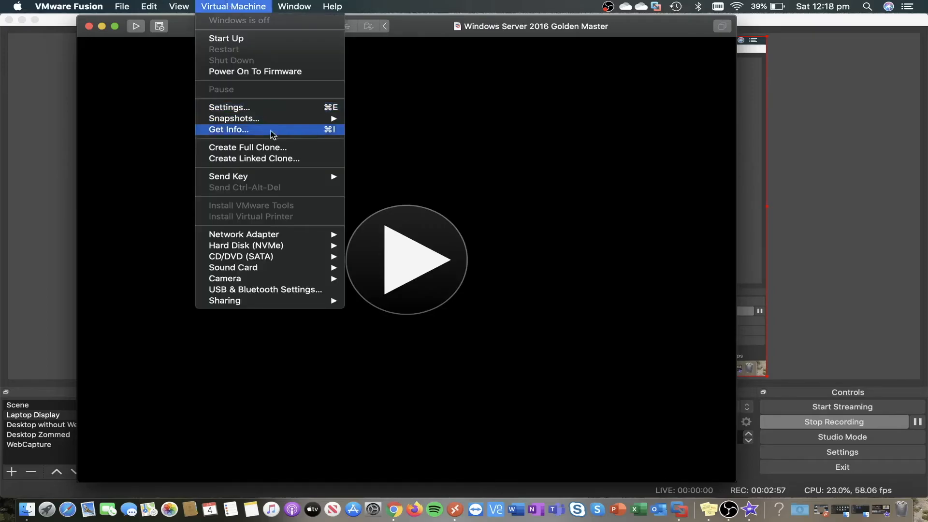
pyautogui.moveTo(259, 119)
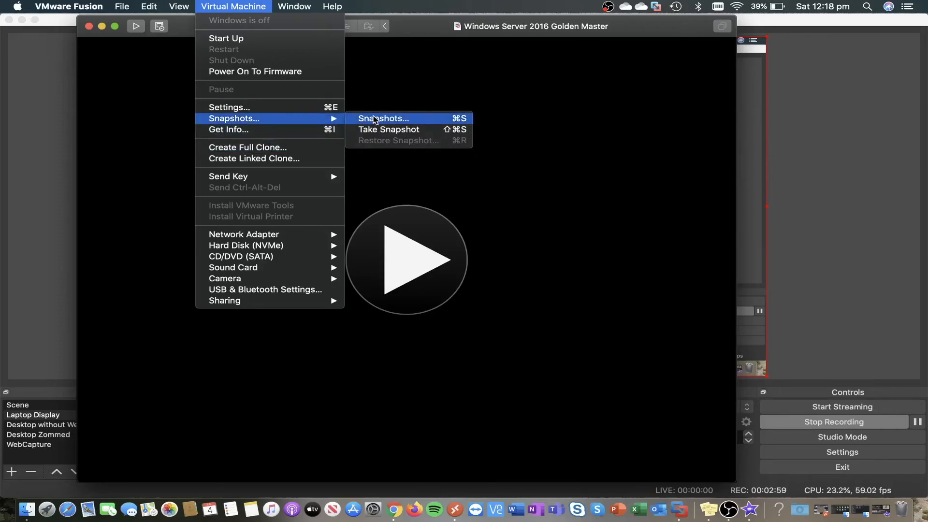
pyautogui.click(394, 118)
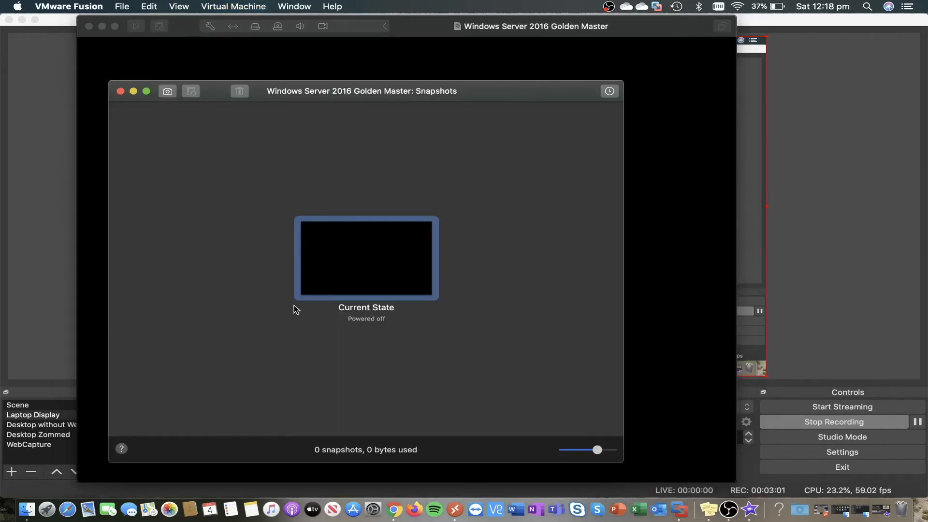
pyautogui.rightClick(411, 243)
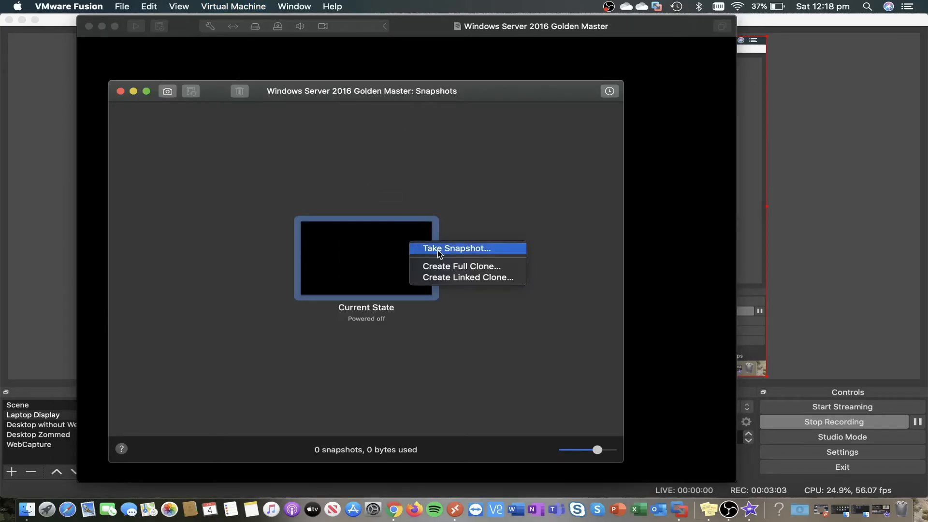
pyautogui.click(440, 278)
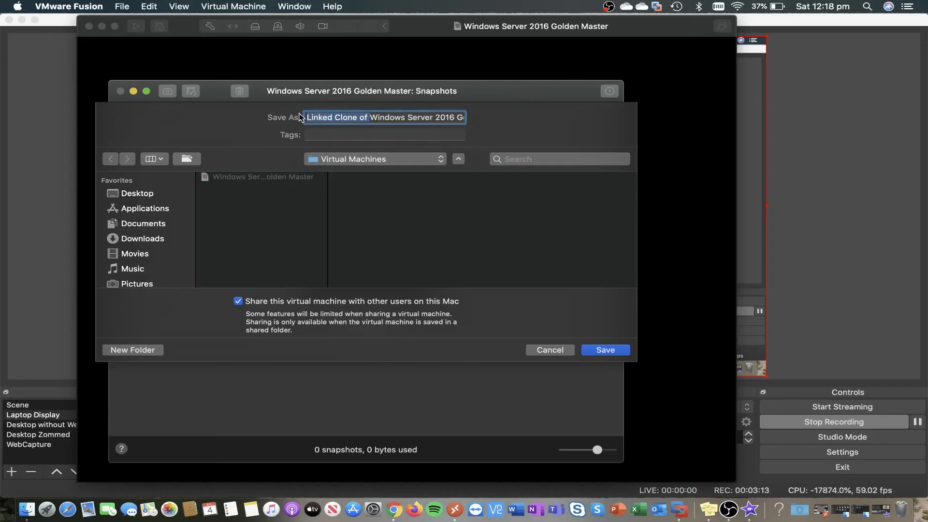
# - Save the linked clone as 'Windows Server 2016 - Domain Controller' with sharing turned off
pyautogui.press('BackSpace')
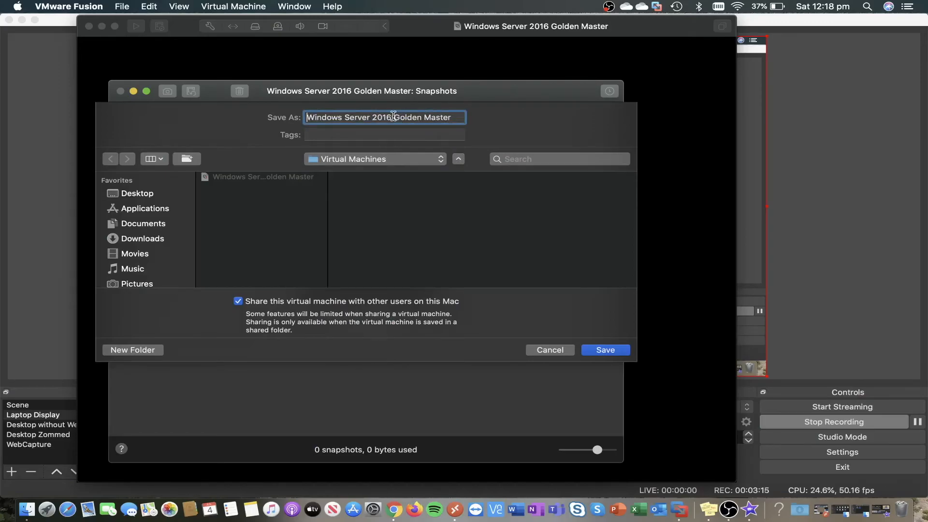
pyautogui.moveTo(393, 117); pyautogui.dragTo(489, 120)
pyautogui.write('- Domain. Co')
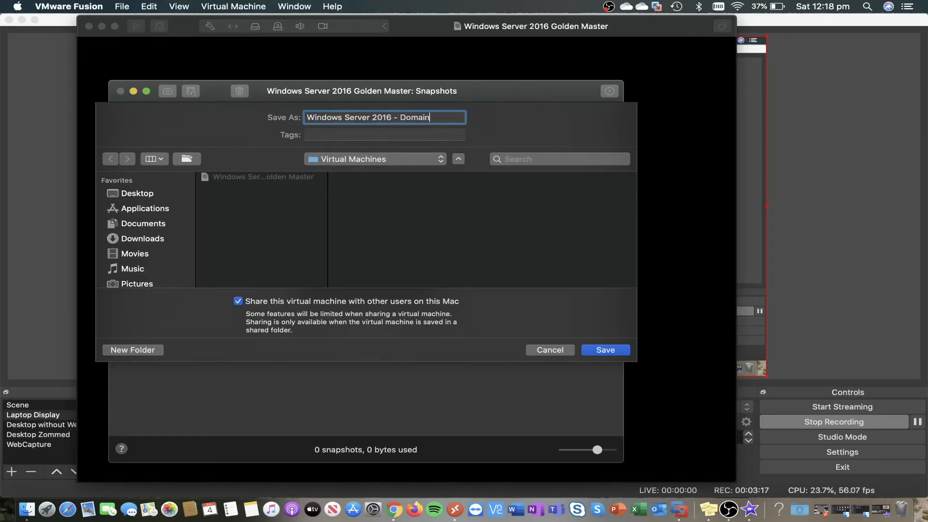
pyautogui.press('BackSpace')
pyautogui.press('BackSpace')
pyautogui.press('BackSpace')
pyautogui.write('Controller')
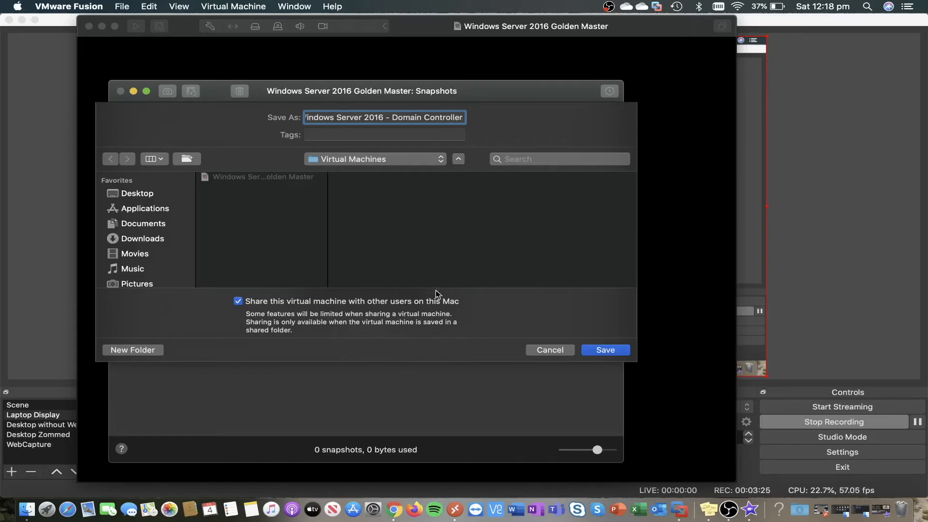
pyautogui.click(298, 305)
pyautogui.click(607, 352)
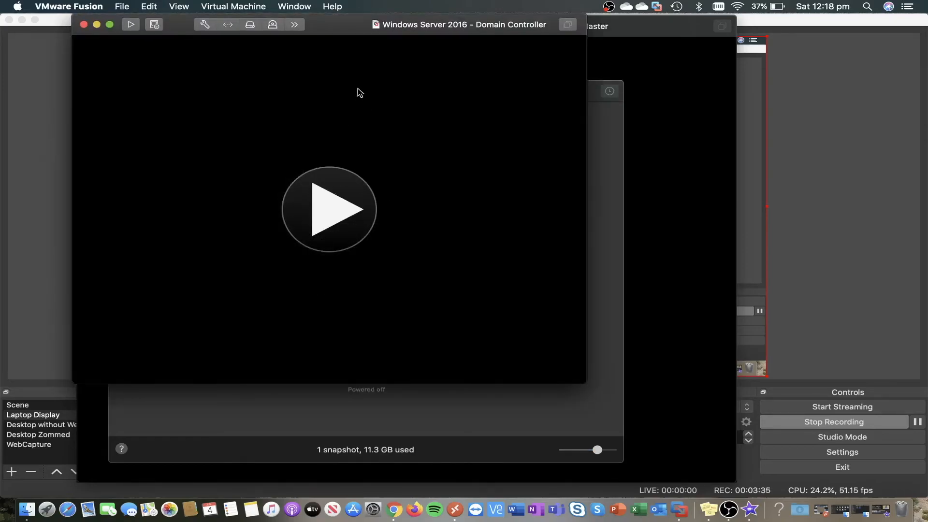
# - Power on the Domain Controller clone and close the Golden Master VM and snapshots windows
pyautogui.moveTo(346, 28); pyautogui.dragTo(660, 132)
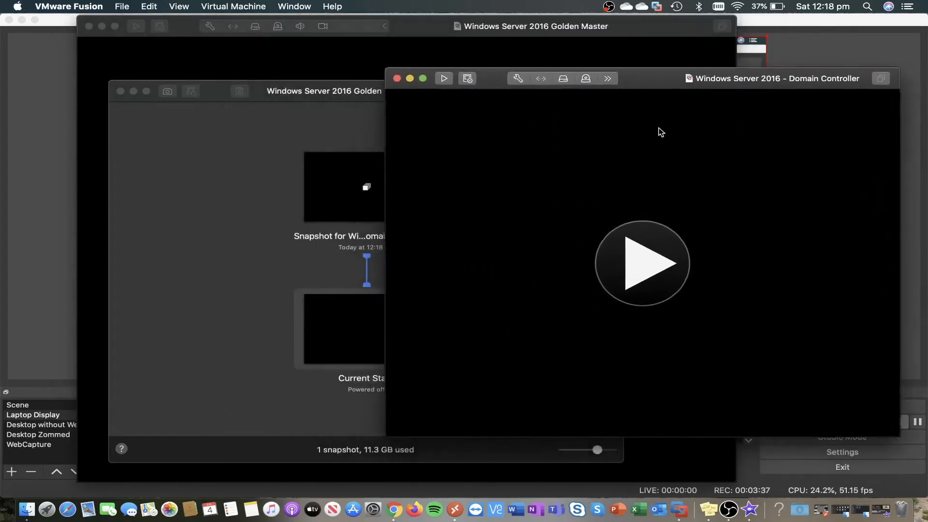
pyautogui.click(639, 270)
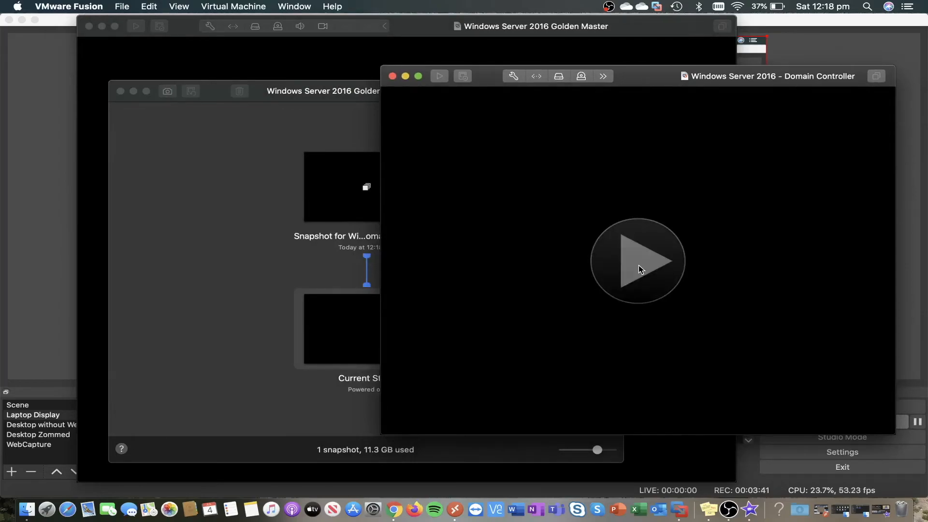
pyautogui.click(89, 26)
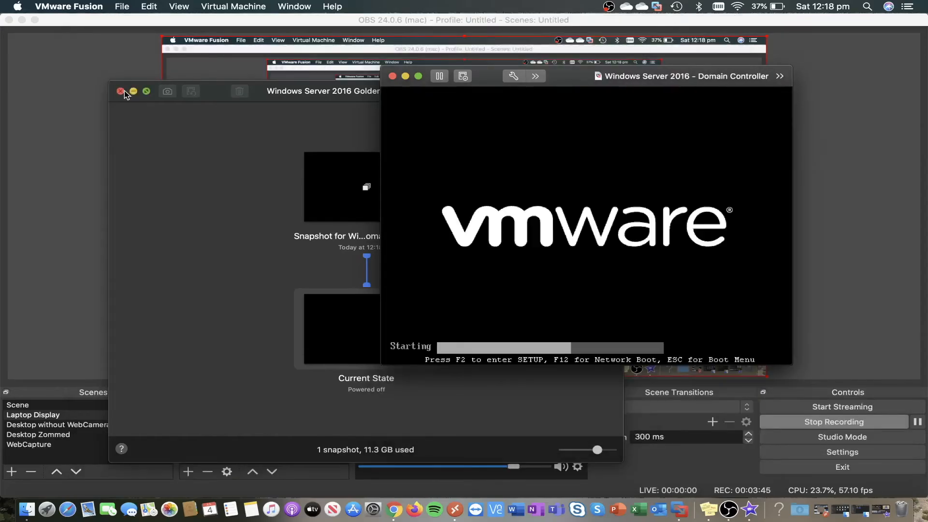
pyautogui.click(120, 91)
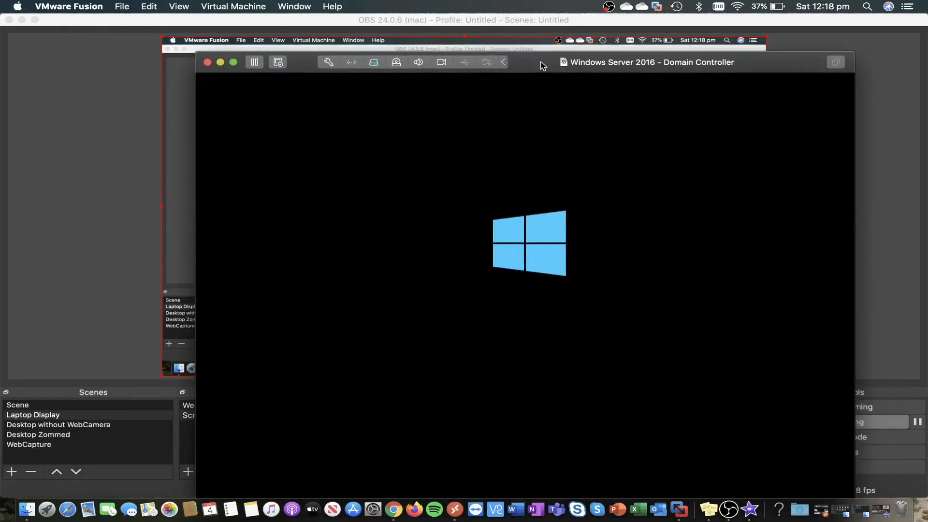
pyautogui.moveTo(541, 65); pyautogui.dragTo(478, 32)
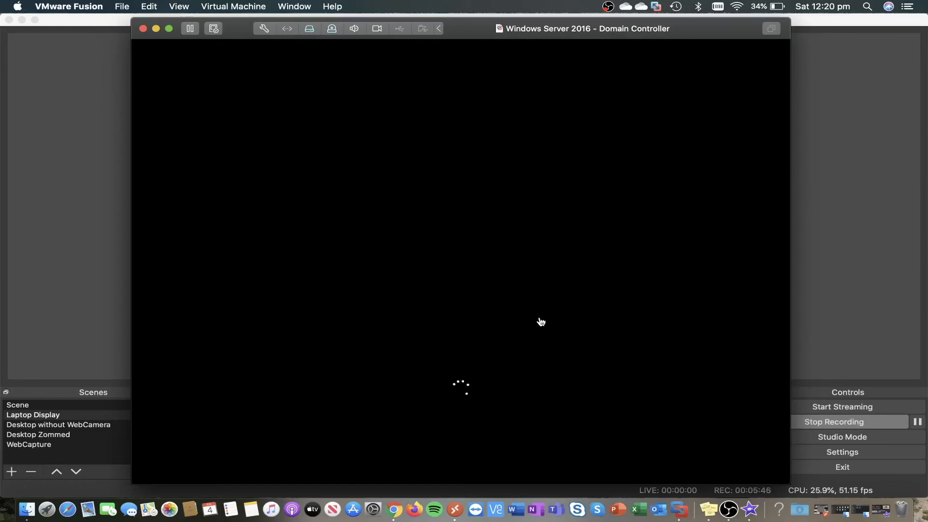
# - Accept the Australian region settings, skip the product key, and accept the license terms
pyautogui.click(540, 322)
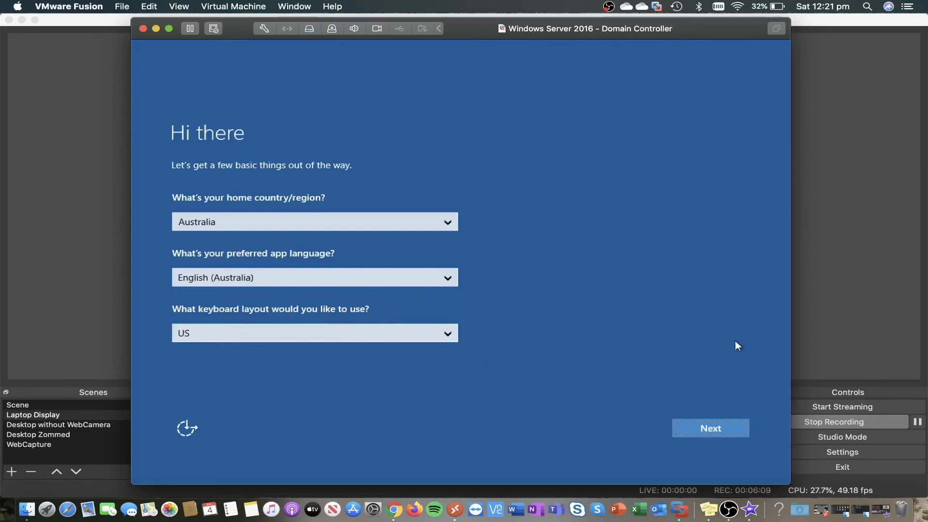
pyautogui.click(710, 429)
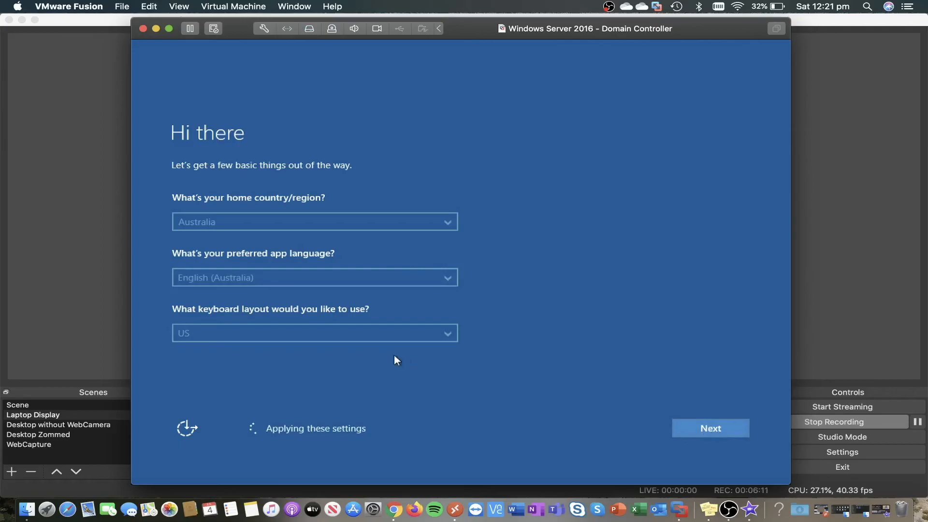
pyautogui.click(190, 400)
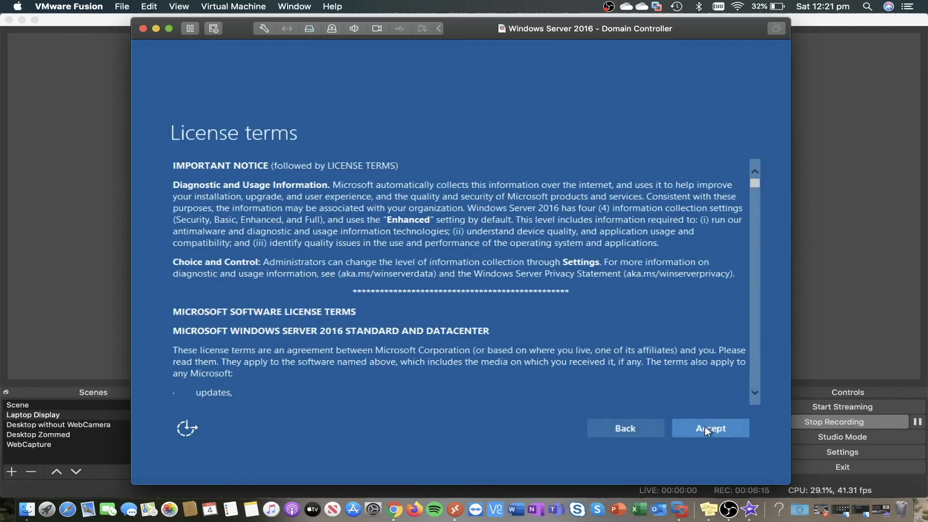
pyautogui.click(699, 426)
# - Set and confirm the Administrator password, then bring up the sign-in screen
pyautogui.write('P@ssw0rd12')
pyautogui.press('Tab')
pyautogui.write('P@ssw0rd12')
pyautogui.press('Return')
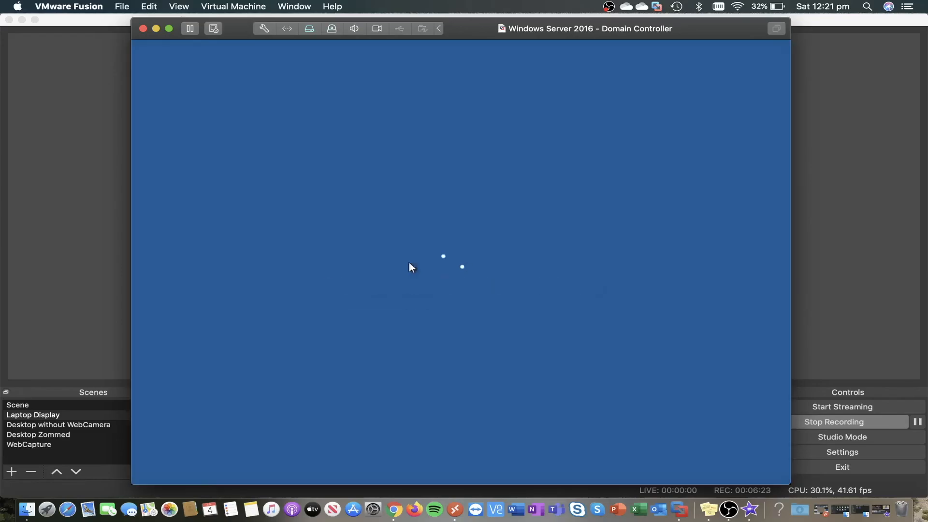
pyautogui.hotkey('ctrl', 'alt', 'Delete')
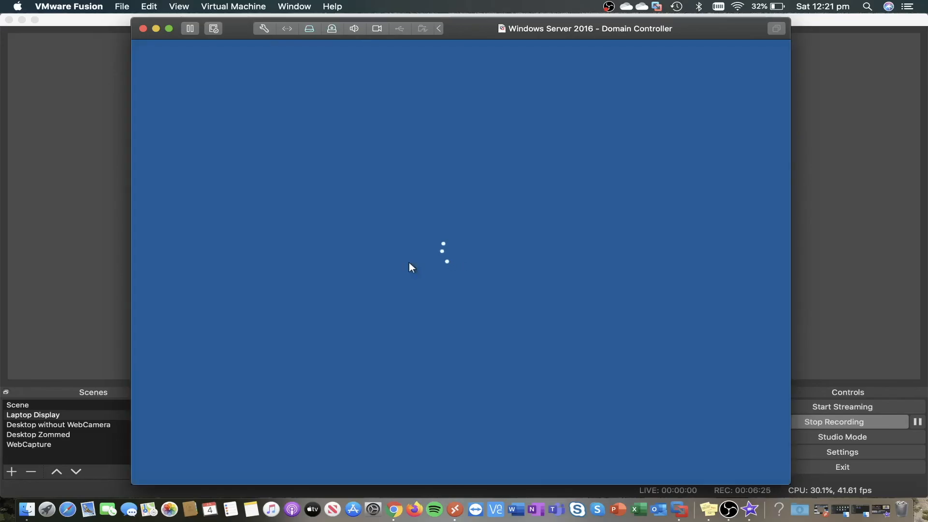
# - Sign in as Administrator with the account password and allow network discovery
pyautogui.write('P@ssw0rd12')
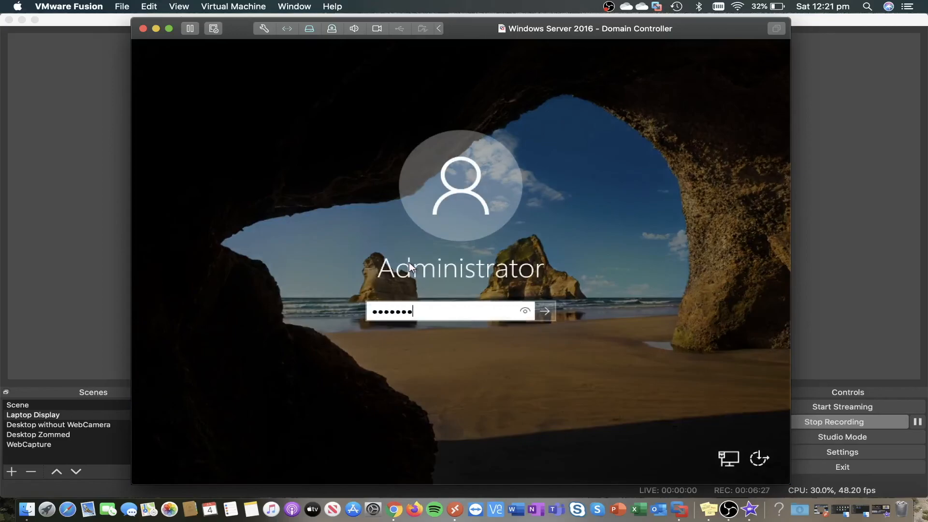
pyautogui.press('Return')
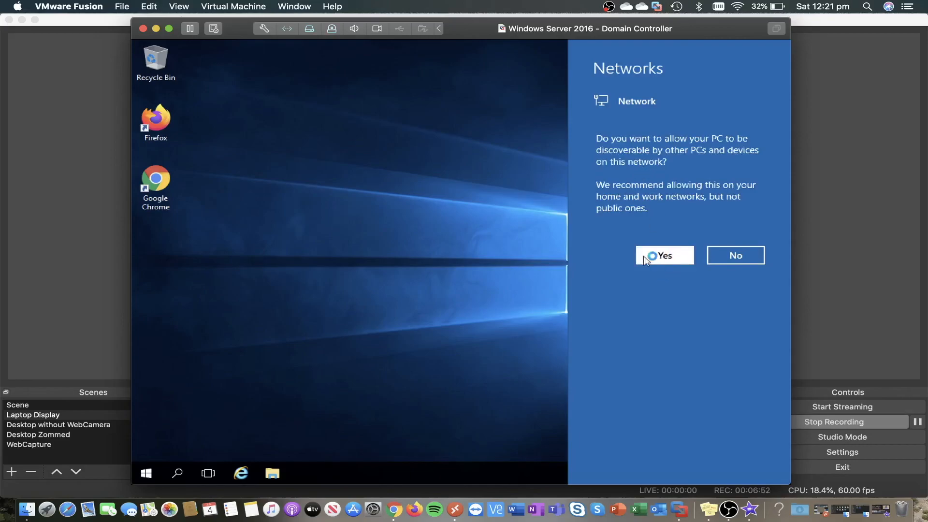
pyautogui.click(643, 260)
pyautogui.moveTo(184, 112); pyautogui.dragTo(176, 419)
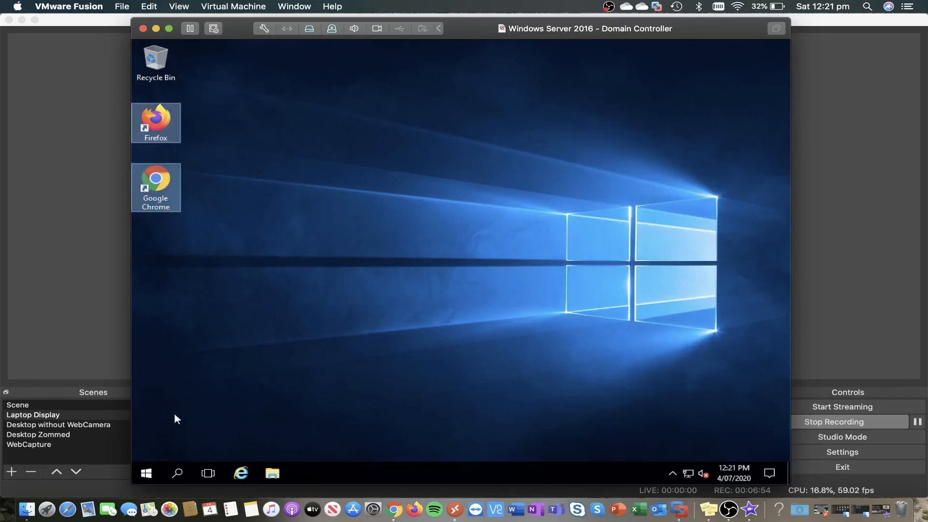
pyautogui.click(671, 472)
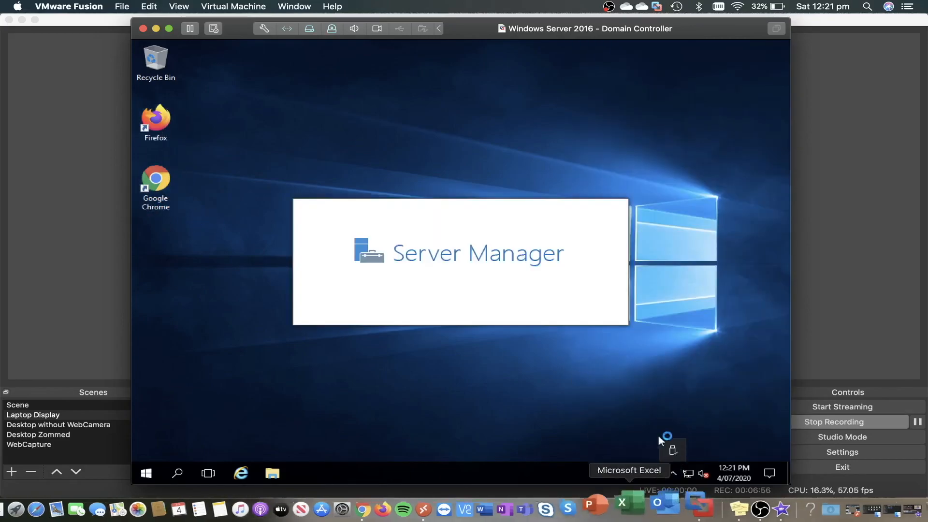